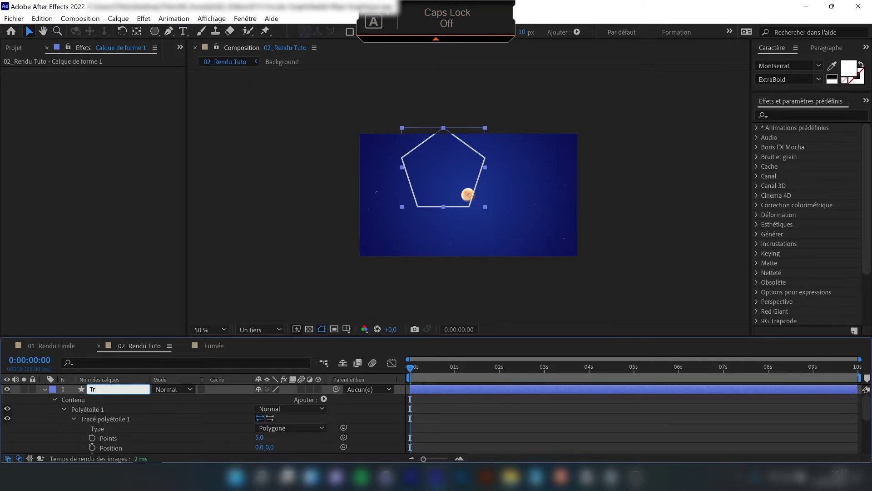
Name the shape layer Triangle and set its polygon's number of points to 3.
key("Return")
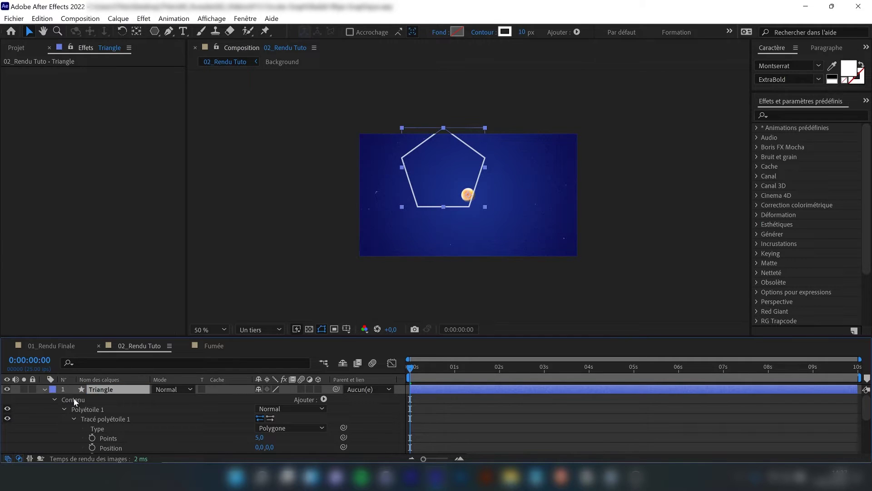
left_click(87, 409)
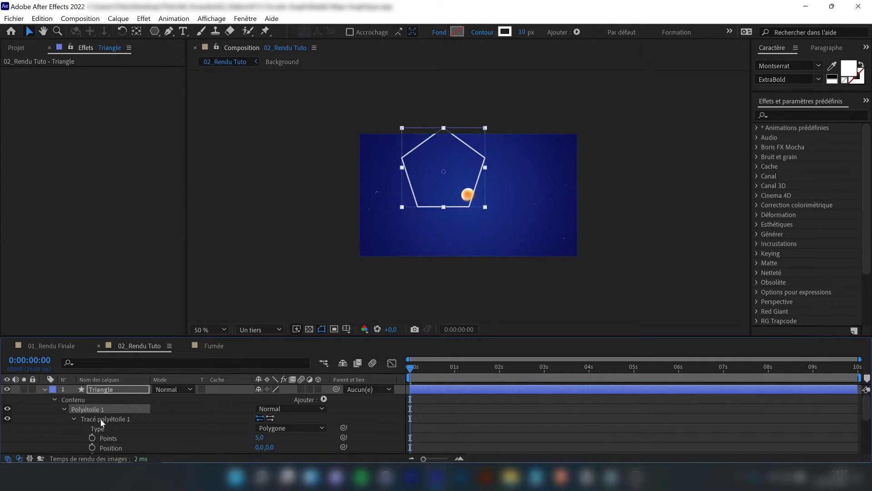
left_click(101, 418)
left_click(102, 427)
left_click(113, 438, "shift")
left_click(262, 437)
type("3")
key("Return")
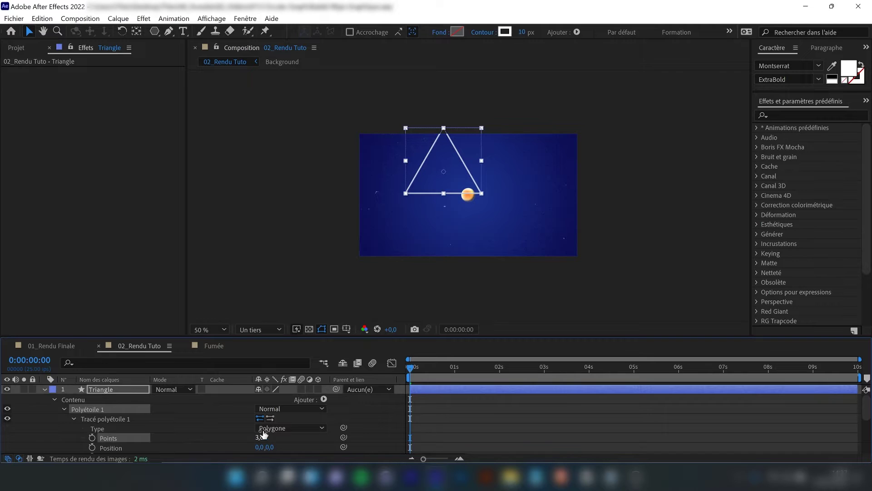
Set the Triangle layer's rotation to 90°.
left_click(105, 391)
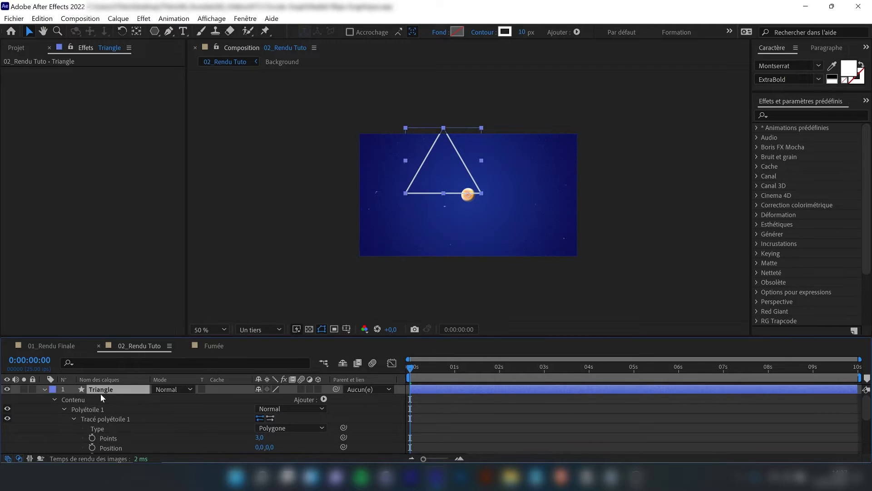
key("r")
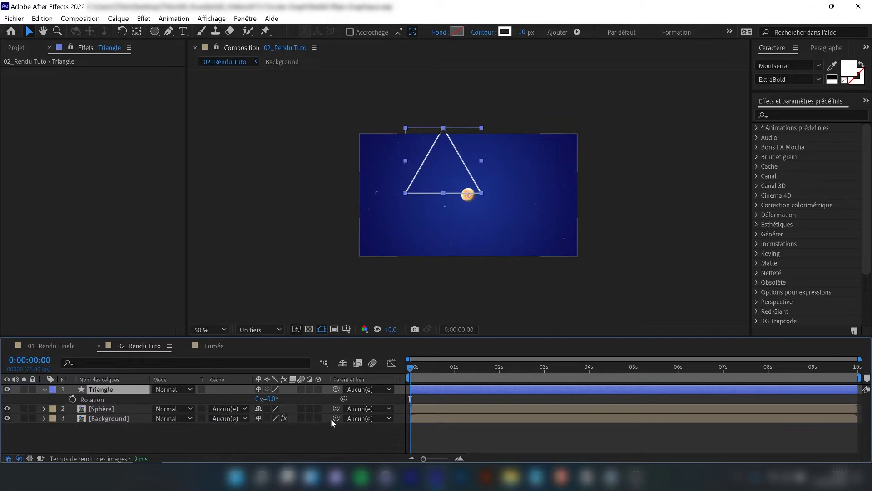
type("90")
key("Return")
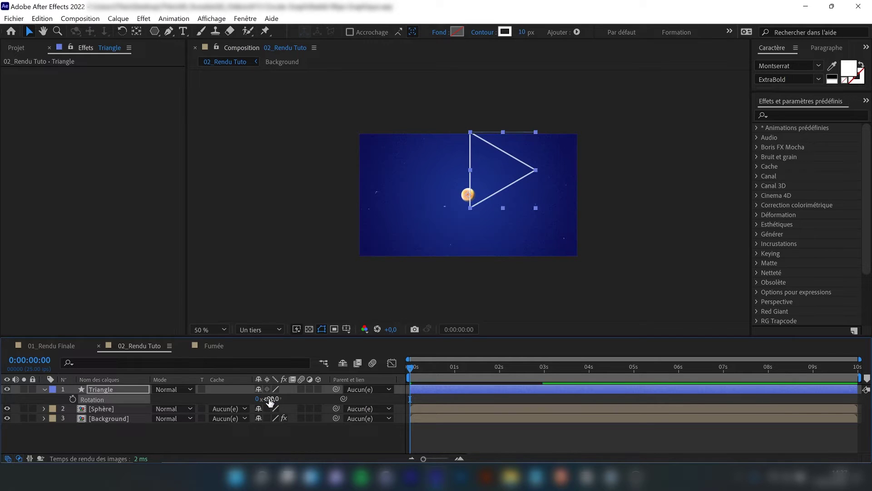
Move the triangle towards the middle of the frame and place its anchor point at the centre of the shape.
left_click_drag(515, 162, 474, 197)
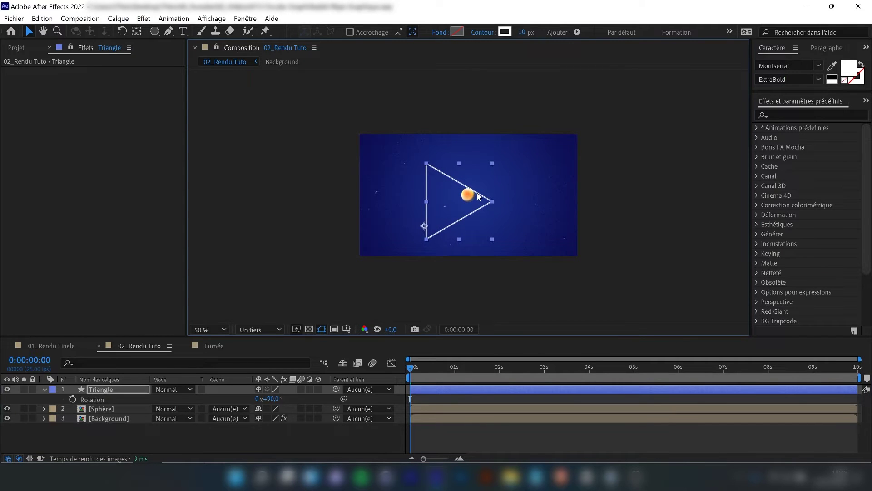
key("y")
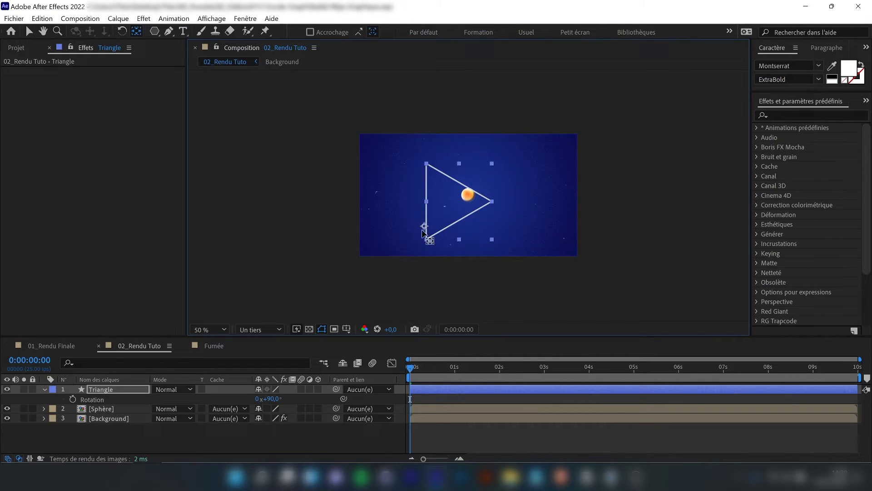
left_click_drag(426, 228, 460, 207)
key("v")
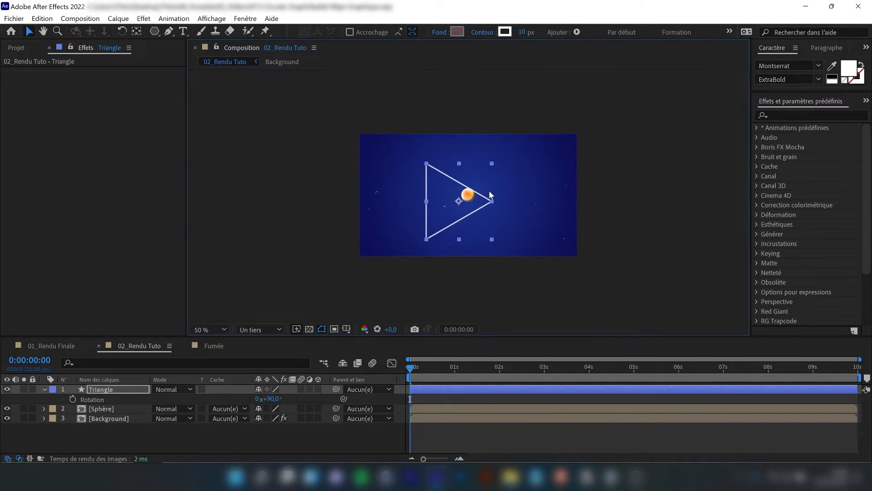
Centre the Triangle layer horizontally and vertically in the composition.
left_click(865, 100)
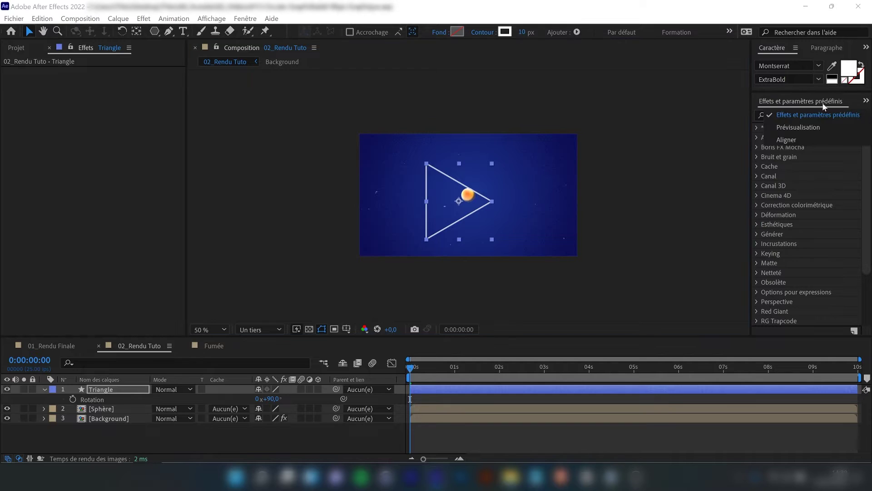
left_click(791, 140)
left_click(782, 141)
left_click(839, 140)
left_click(585, 197)
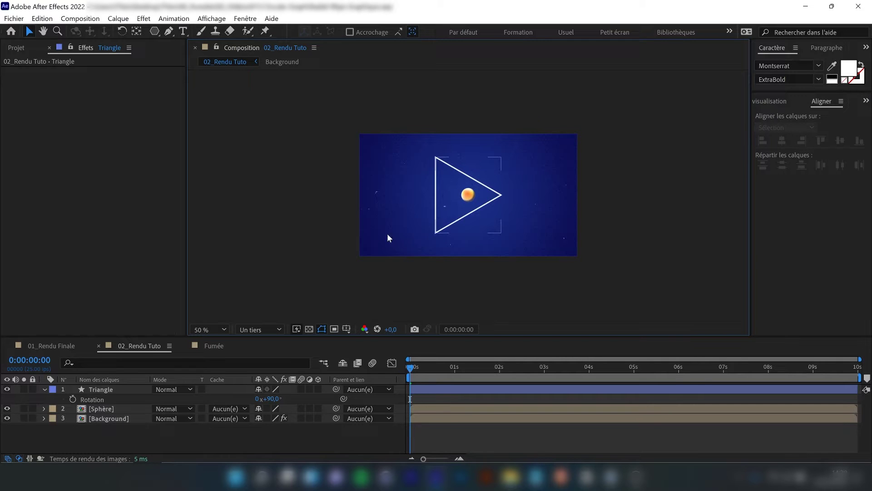
Stretch the triangle horizontally past both sides of the frame and align its tip with the composition's right edge.
left_click(111, 389)
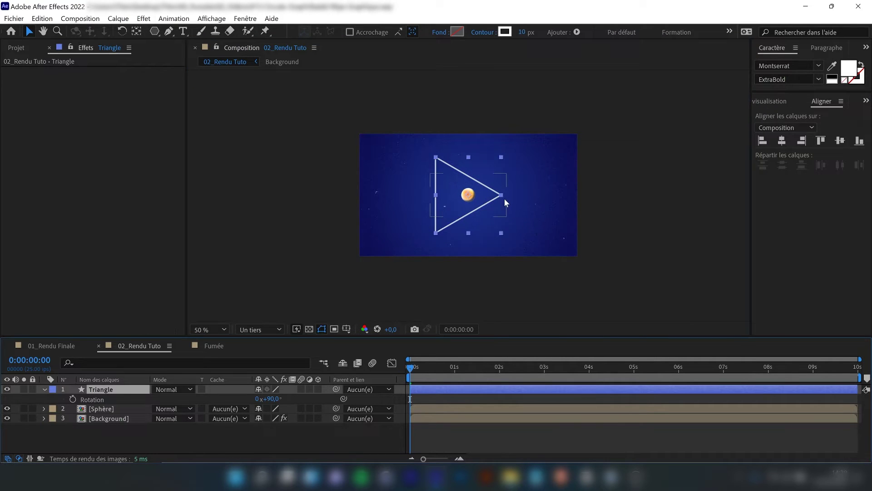
left_click_drag(503, 196, 611, 193)
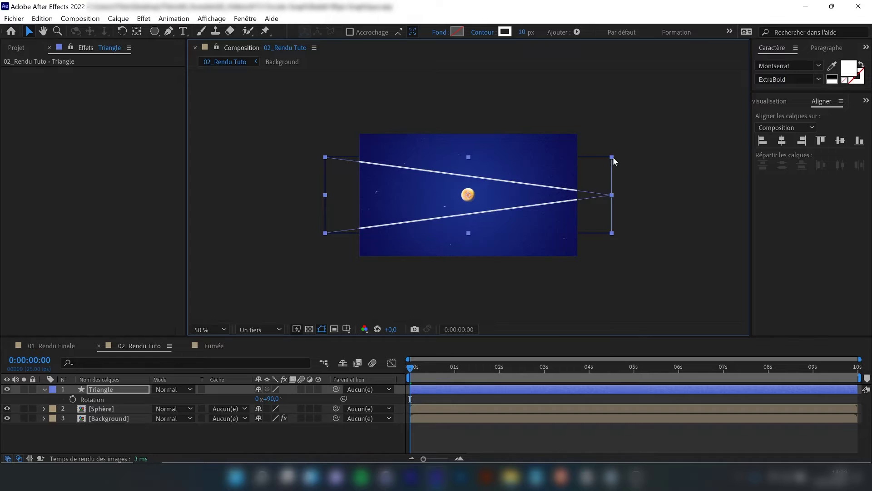
left_click(822, 103)
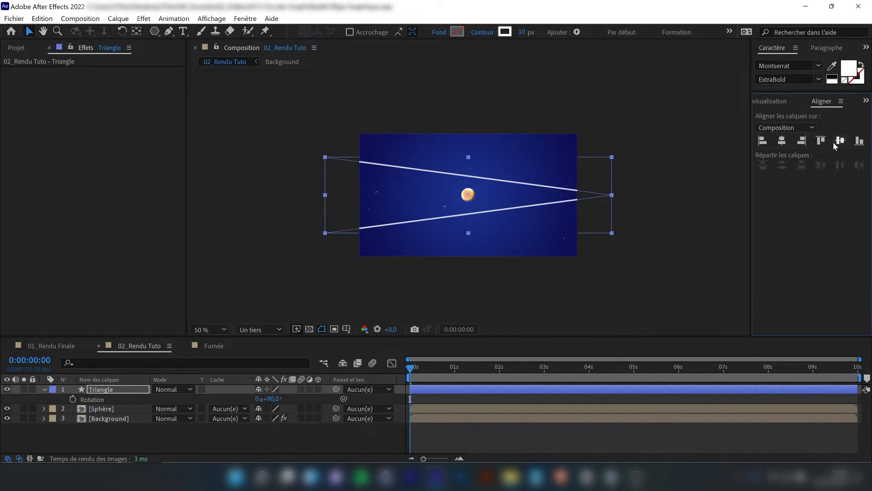
left_click(801, 140)
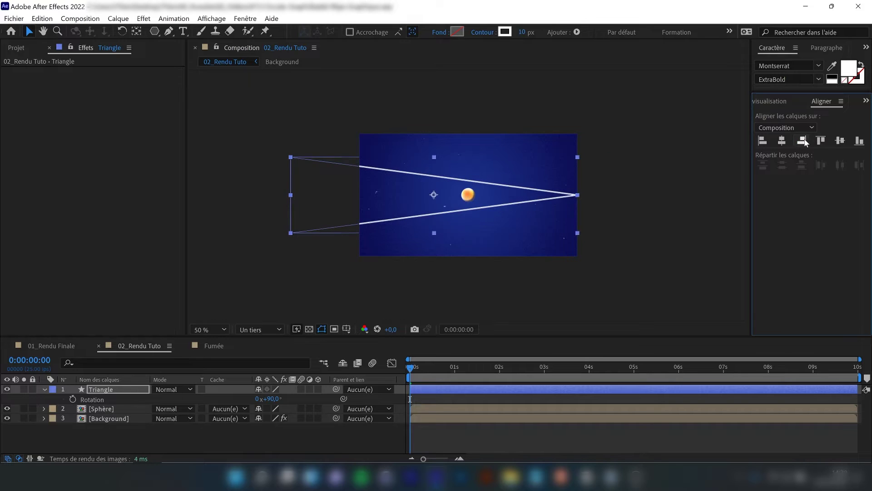
left_click(647, 203)
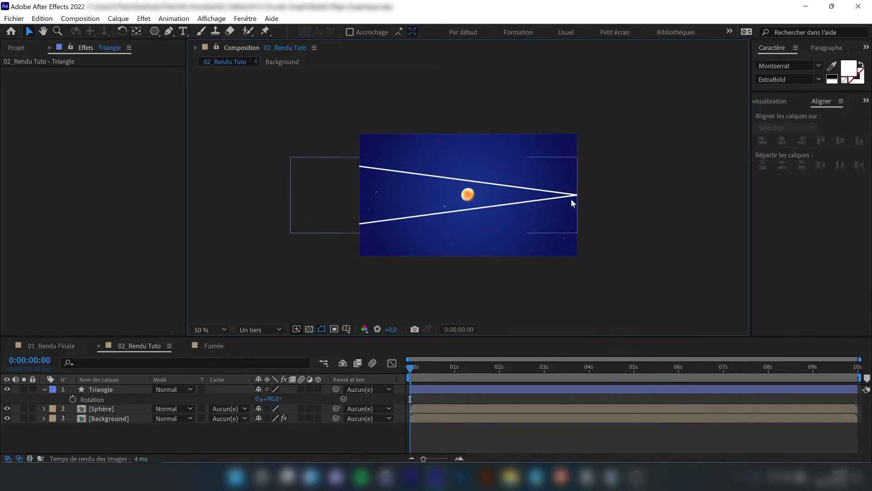
left_click(549, 197)
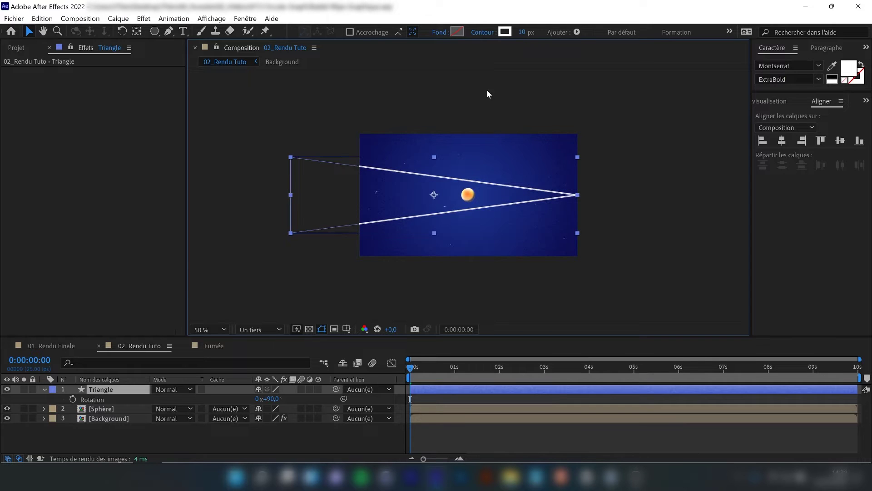
Remove the triangle's stroke by setting it to Aucun.
left_click(484, 32)
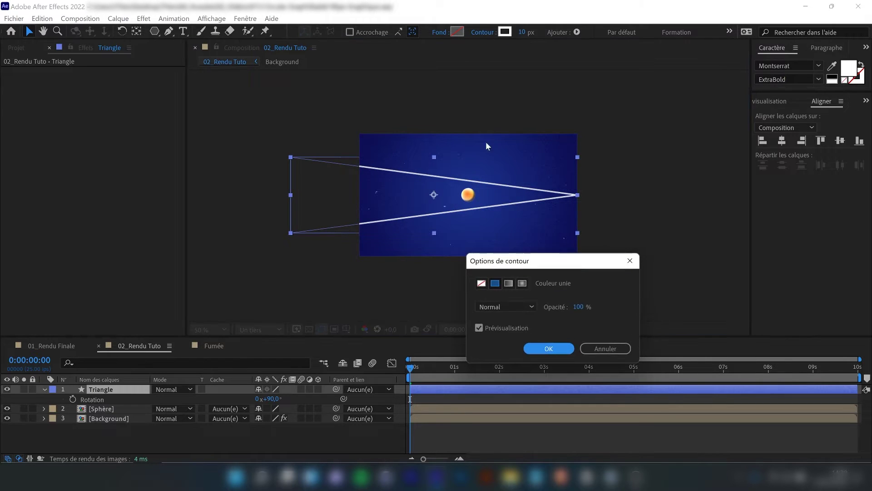
left_click(481, 283)
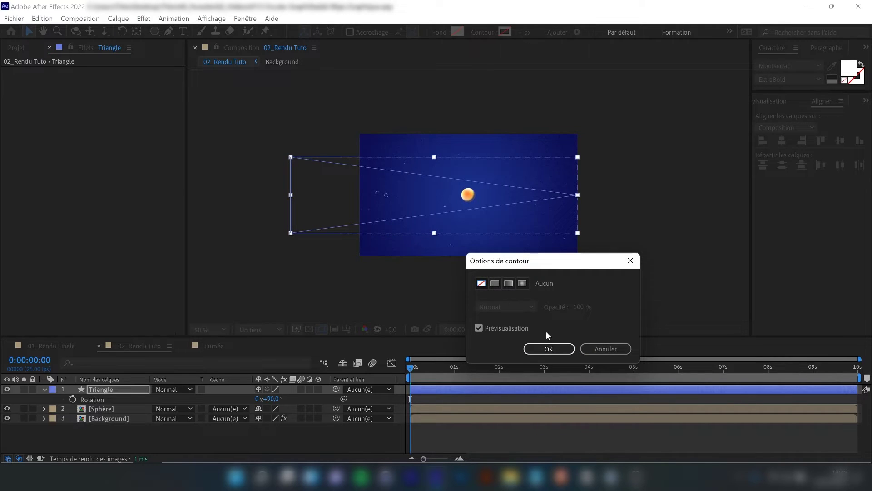
left_click(548, 348)
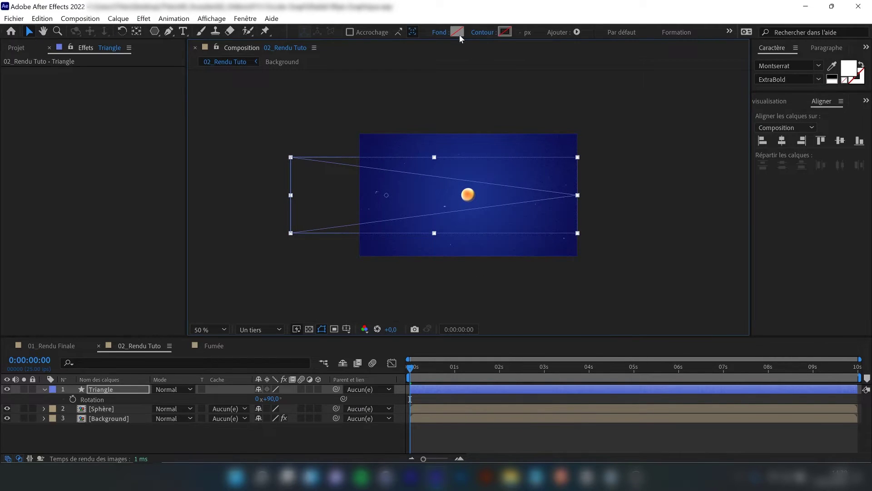
Give the triangle a linear gradient fill (Dégradé linéaire).
left_click(458, 33)
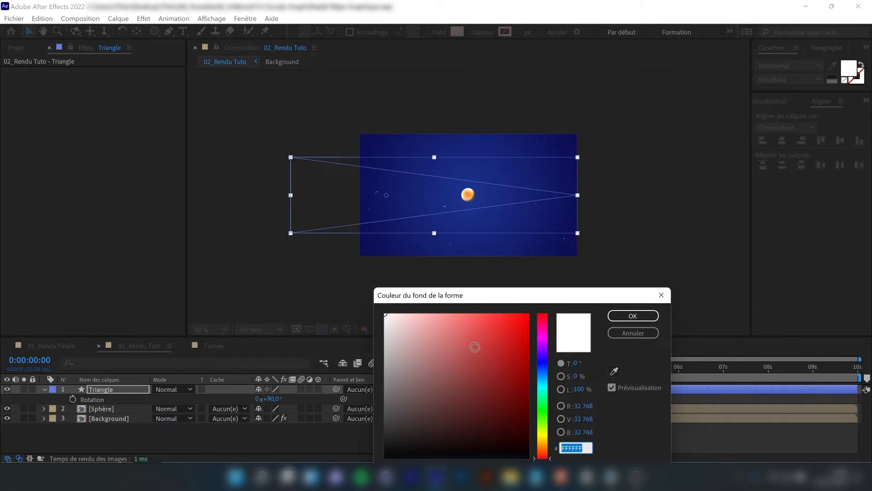
left_click(632, 316)
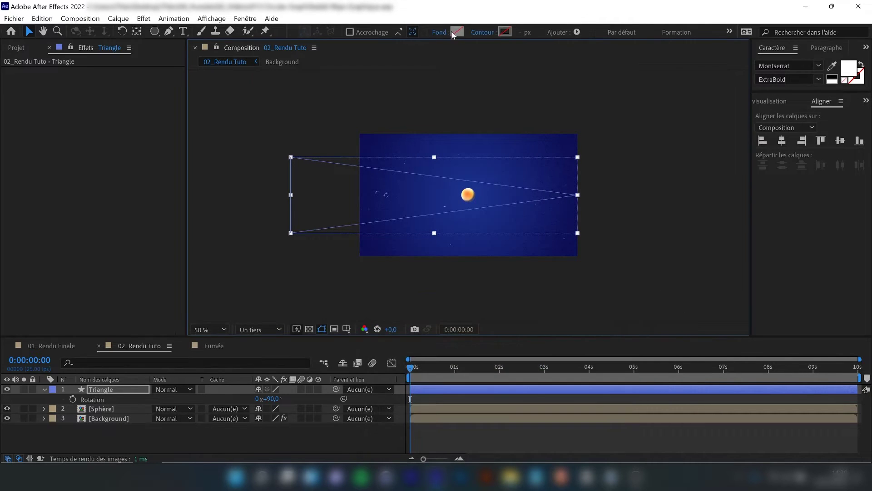
left_click(439, 33)
left_click(509, 284)
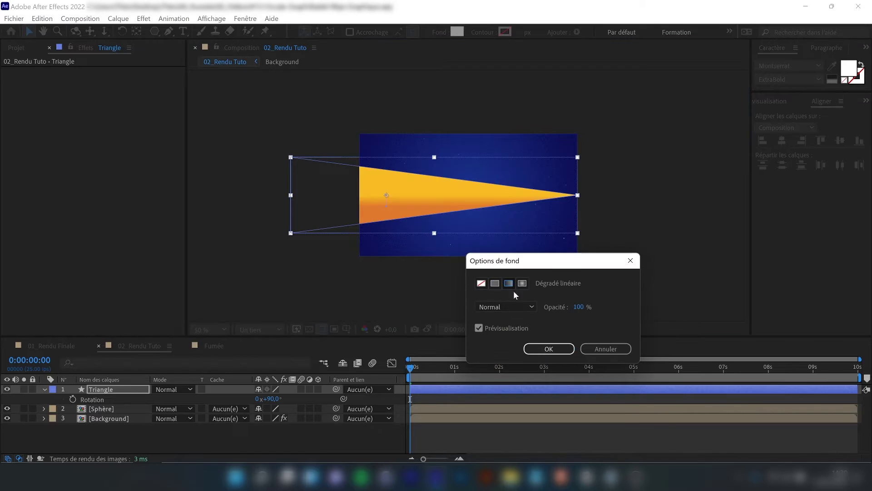
left_click(548, 348)
Recolour the gradient with sampled background colours: dark blue from the edge for the first stop, brighter blue near the middle for the last.
key("slash")
left_click(457, 31)
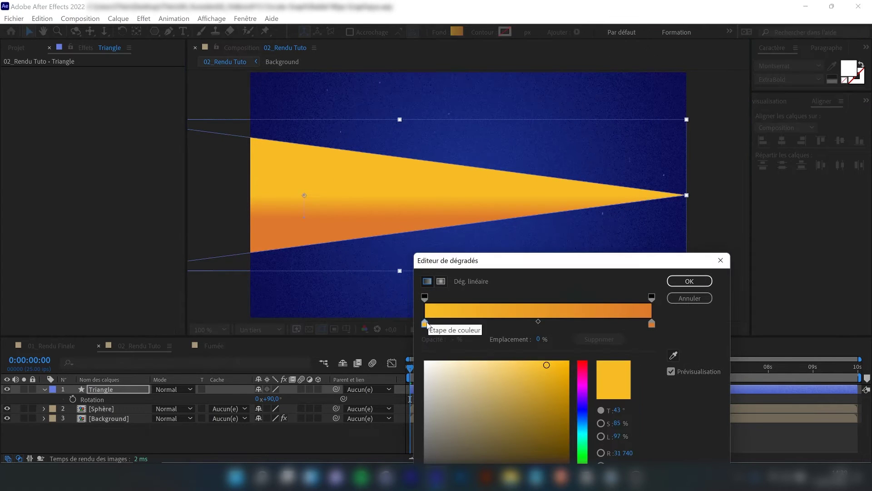
left_click(673, 354)
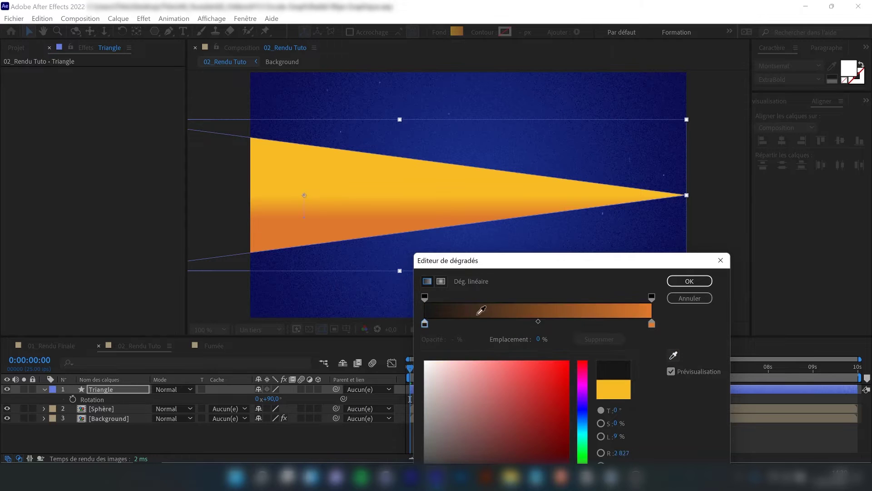
left_click(253, 306)
left_click(652, 324)
left_click(673, 355)
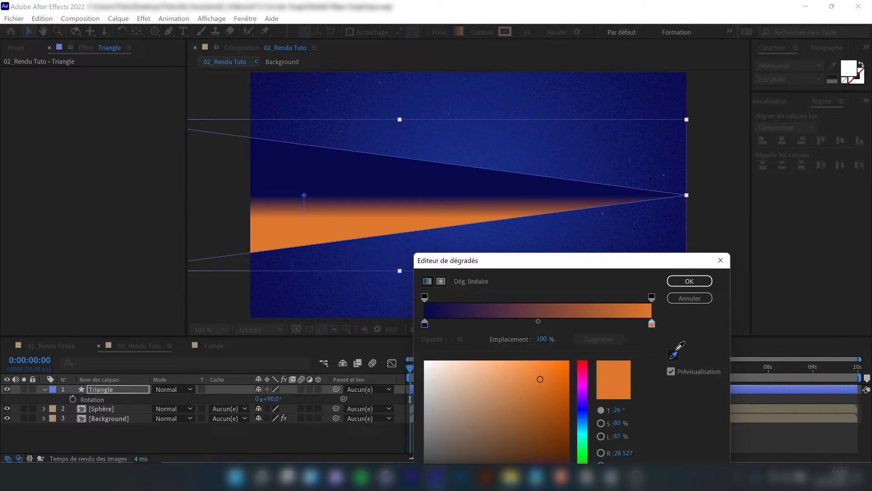
left_click(488, 153)
left_click(689, 281)
Change the triangle's fill to a radial gradient and swap its colour stops so the brighter blue is at the centre.
left_click(439, 32)
left_click(551, 348)
left_click(457, 31)
left_click(441, 281)
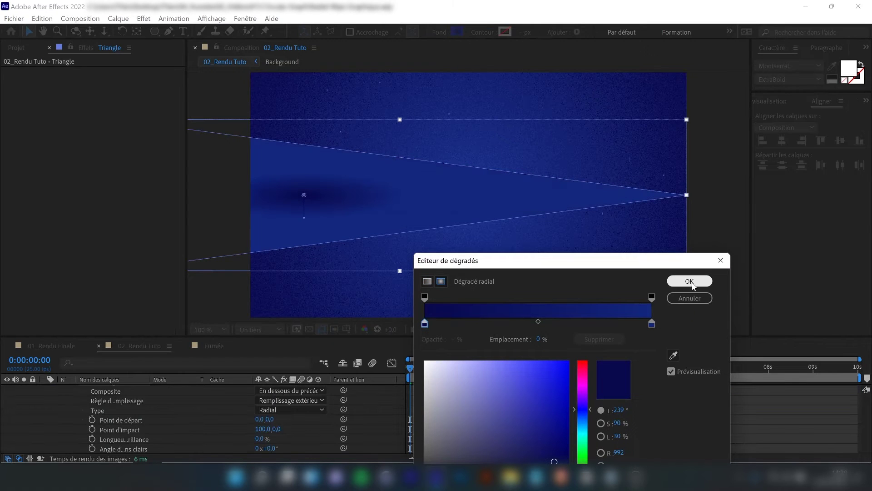
left_click_drag(653, 324, 518, 324)
left_click_drag(425, 324, 654, 322)
left_click_drag(517, 323, 424, 323)
key("Return")
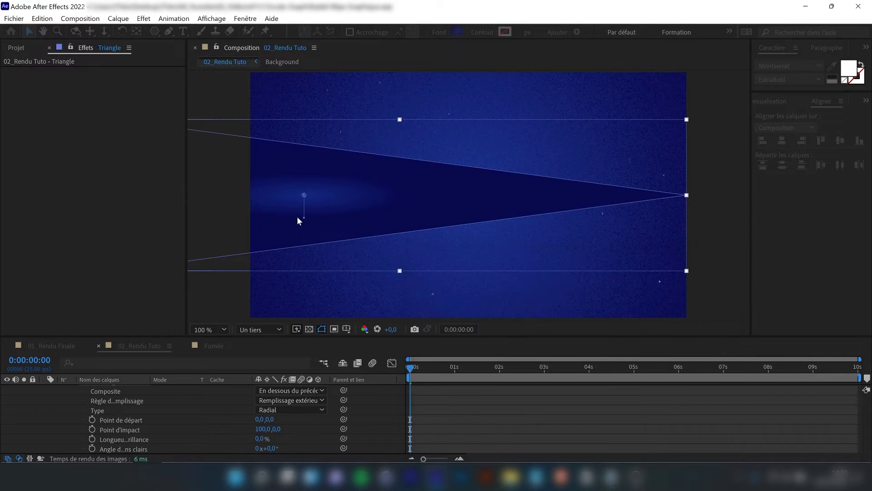
Reposition the radial gradient with its start point at about 16, -72.9 and its end point at about 279, -75.9, then collapse the layer's properties.
left_click_drag(304, 217, 377, 200)
left_click_drag(368, 256, 373, 251)
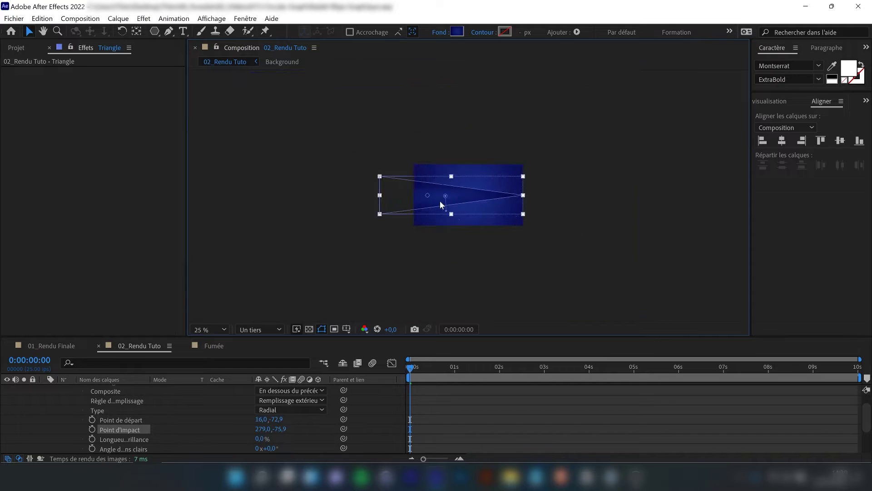
left_click(460, 203)
key("comma")
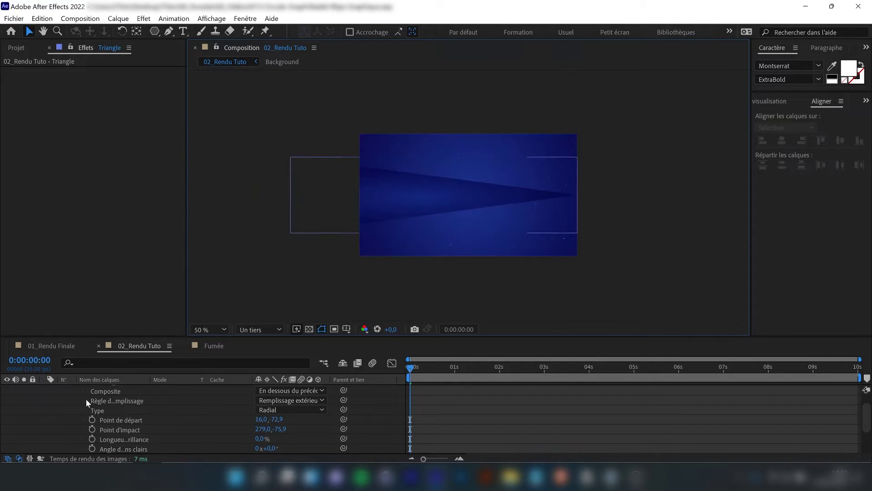
scroll(91, 392, "up", 2)
left_click(44, 389)
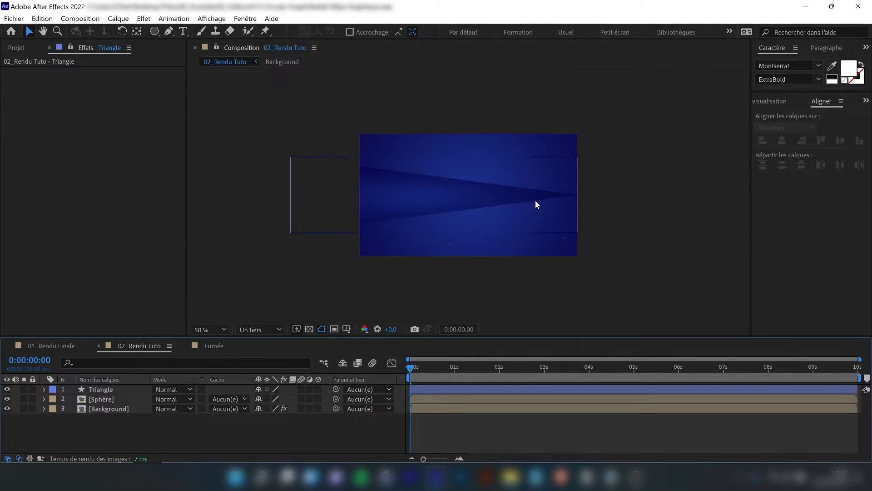
Select the Triangle layer, display the effects and presets list, and widen its panel.
left_click(122, 389)
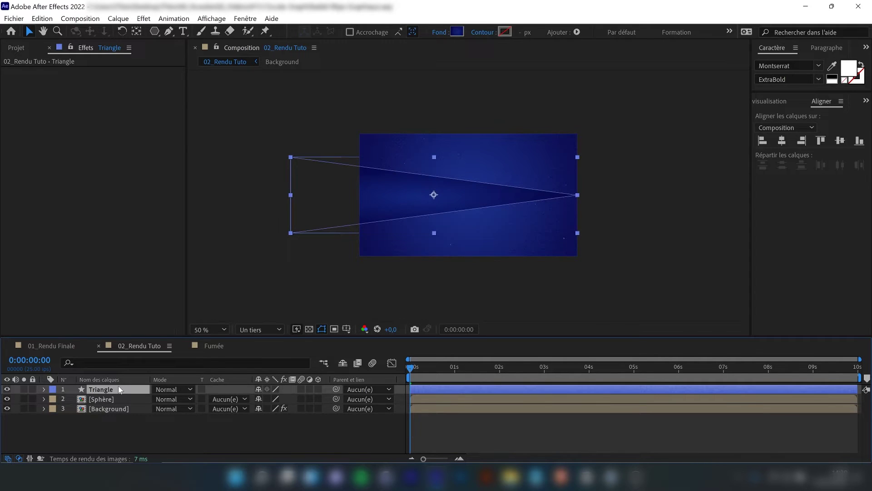
left_click(781, 104)
left_click(788, 103)
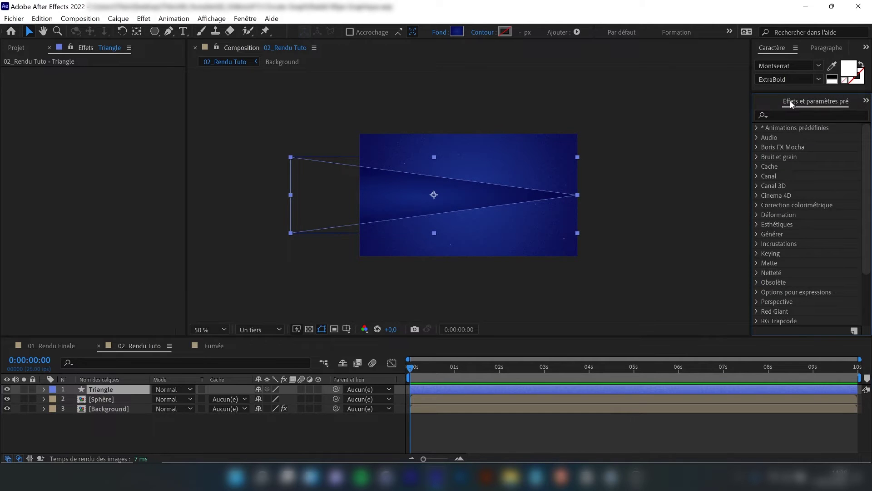
left_click_drag(754, 98, 704, 100)
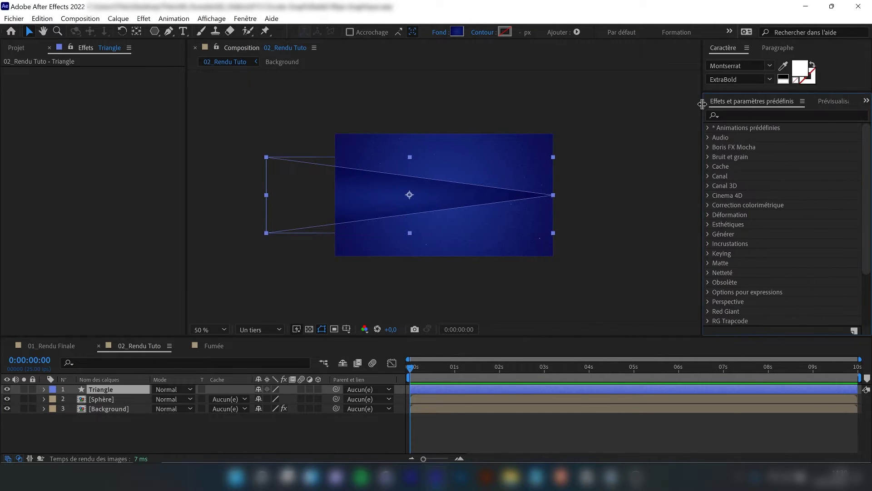
left_click(253, 19)
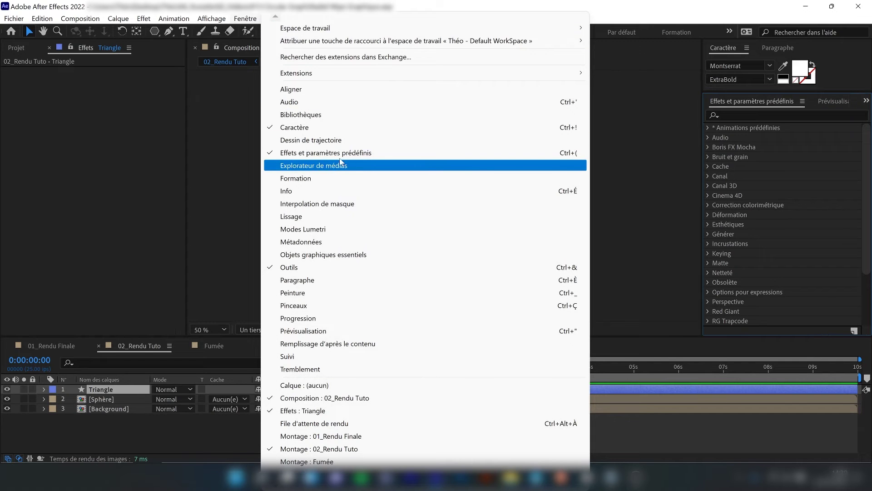
left_click(726, 102)
Search the effects for "onde" and apply Onde progressive to the Triangle layer.
left_click(735, 110)
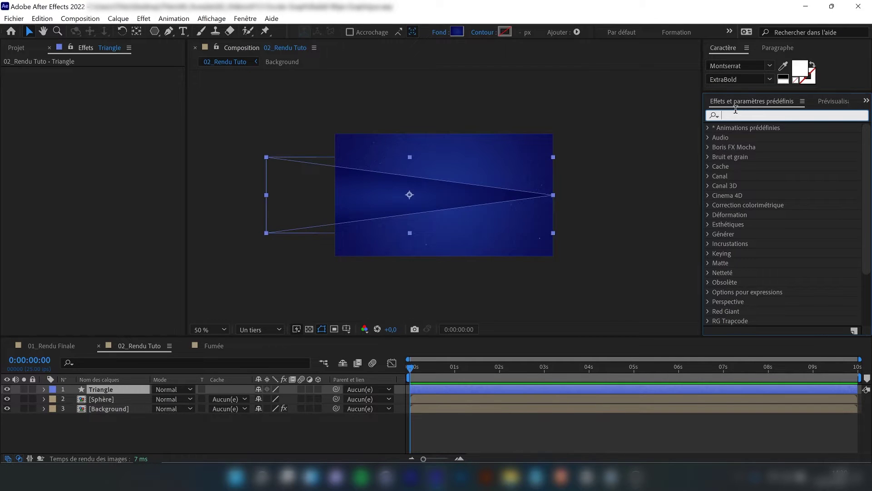
type("onde")
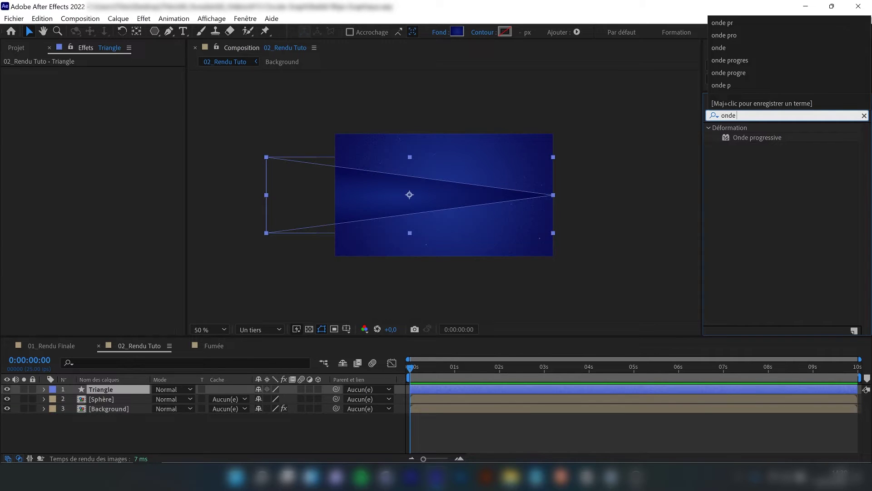
left_click_drag(763, 137, 106, 388)
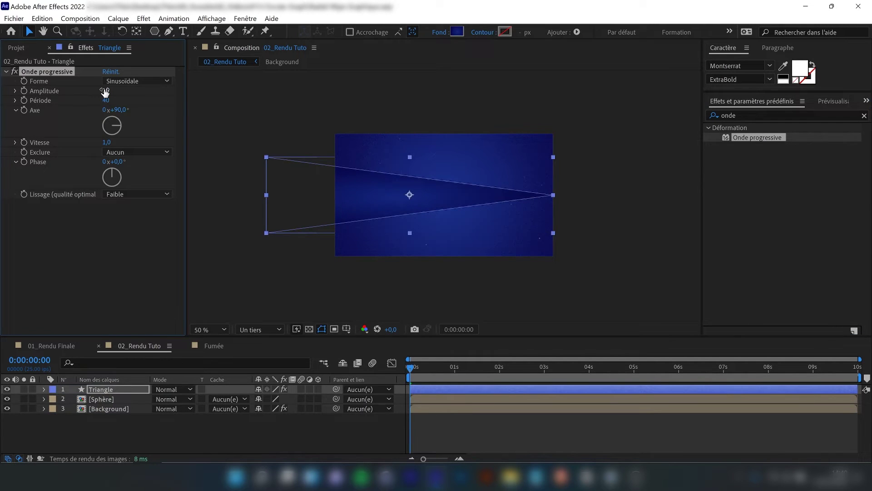
Set the Amplitude of the triangle's Onde progressive effect to 80.
key("period")
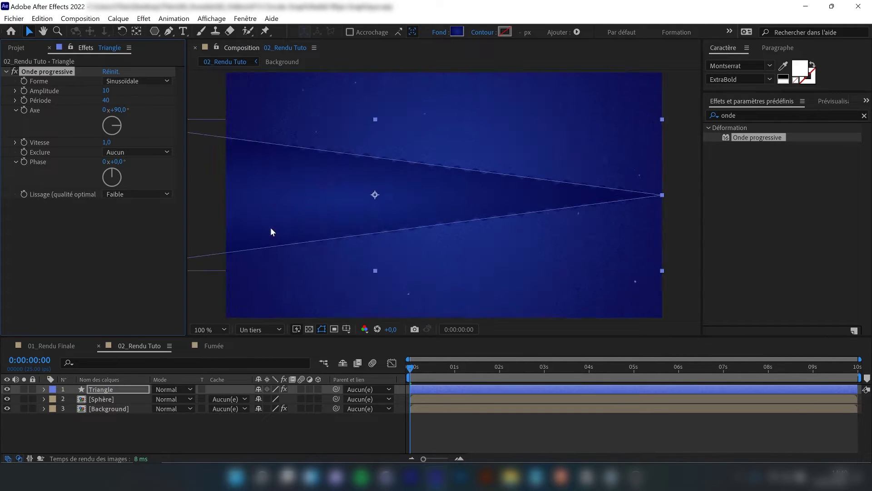
key("comma")
key("period")
left_click_drag(106, 92, 153, 96)
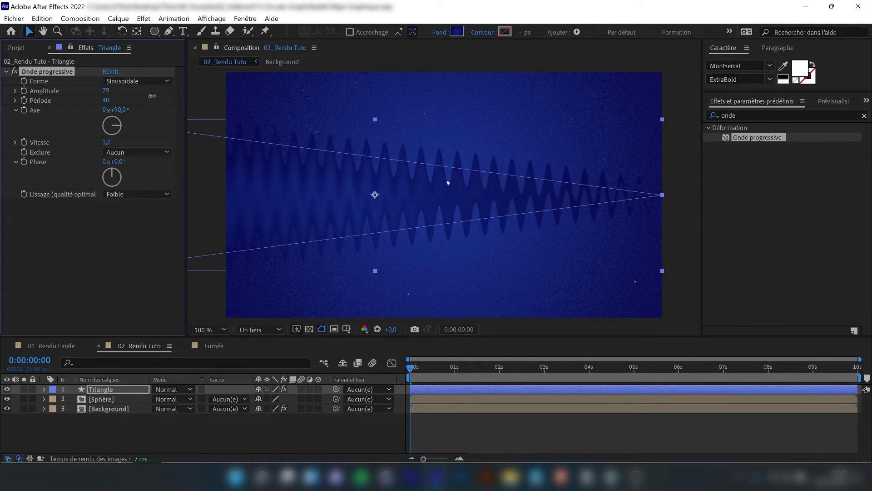
left_click(108, 91)
type("80")
left_click_drag(105, 91, 436, 155)
key("ctrl+z")
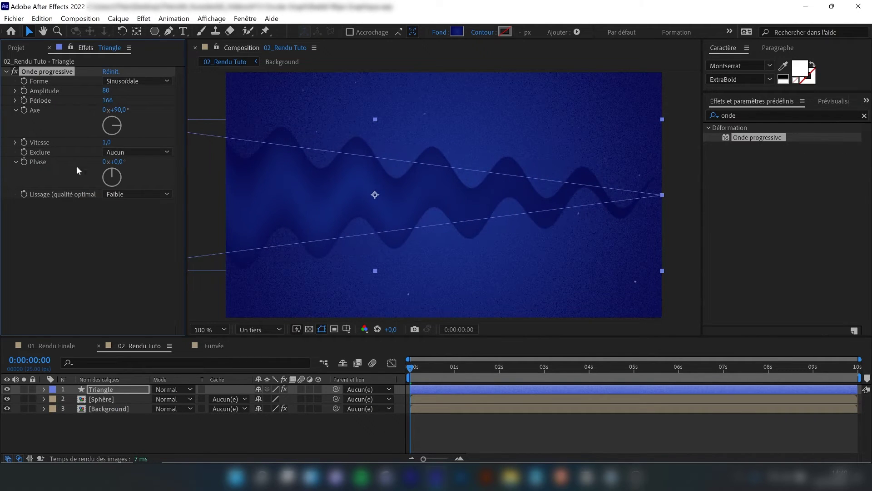
Set the wave effect's Période to 300.
left_click_drag(107, 100, 560, 112)
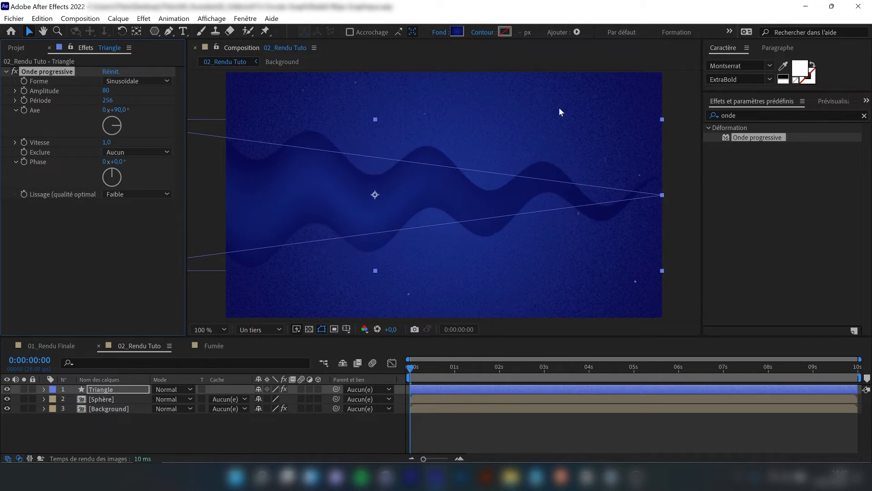
left_click(107, 100)
type("300")
key("Return")
Inspect the waved triangle's tip and play the composition to check the wave motion.
key("comma")
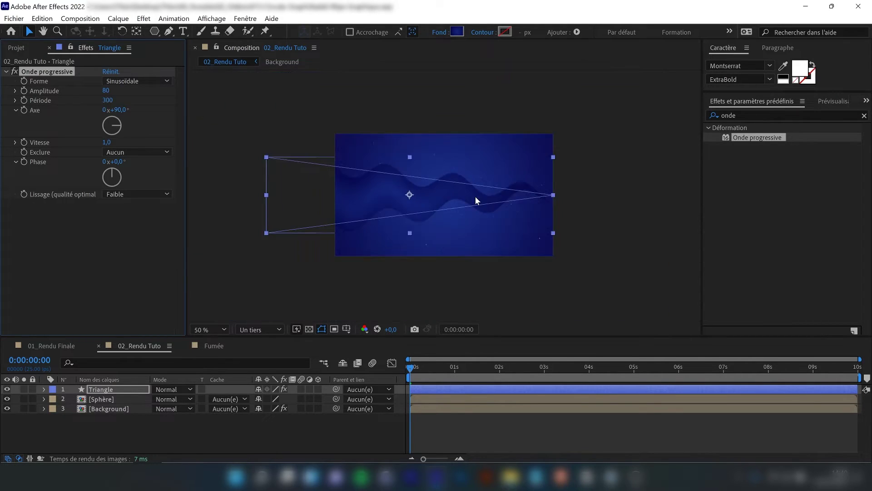
left_click(599, 214)
key("period")
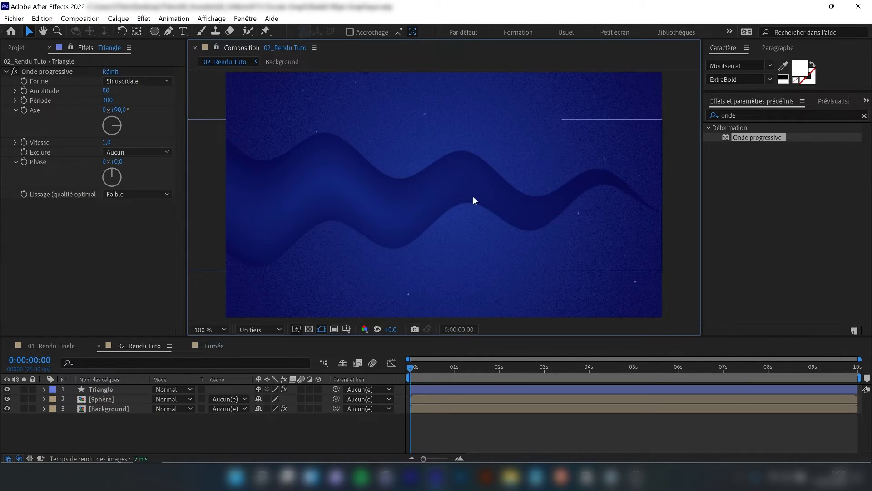
left_click(650, 206)
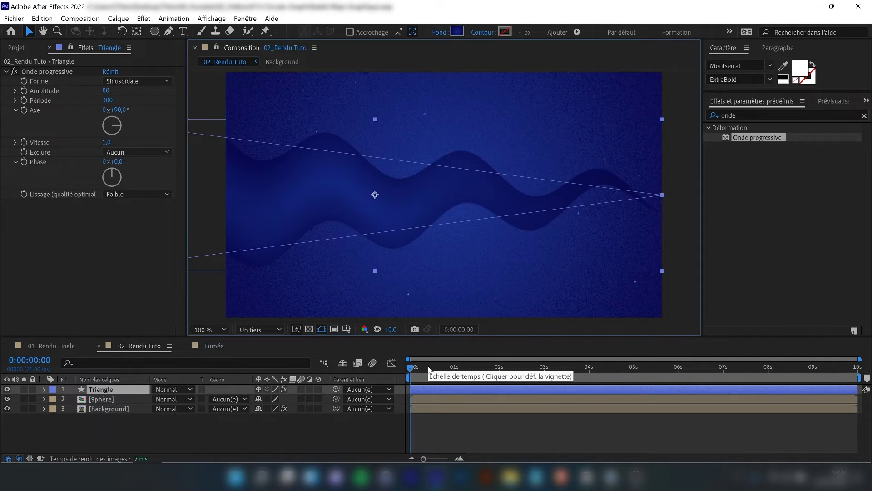
key("space")
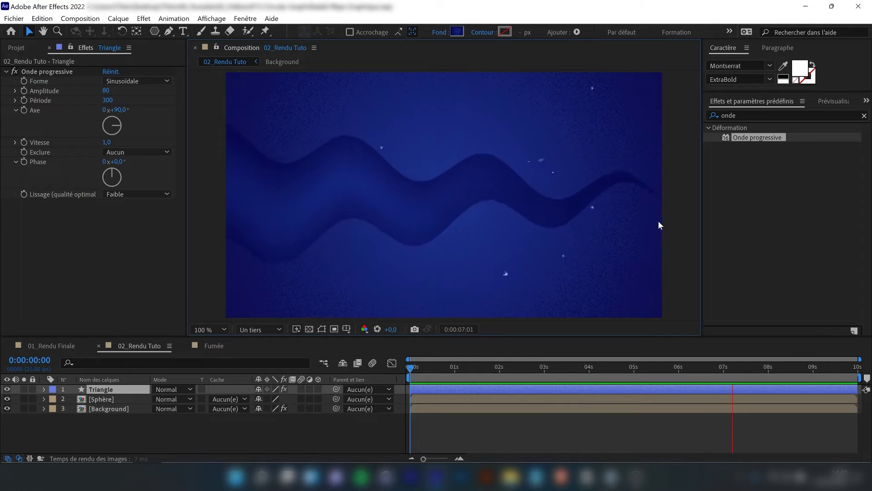
key("space")
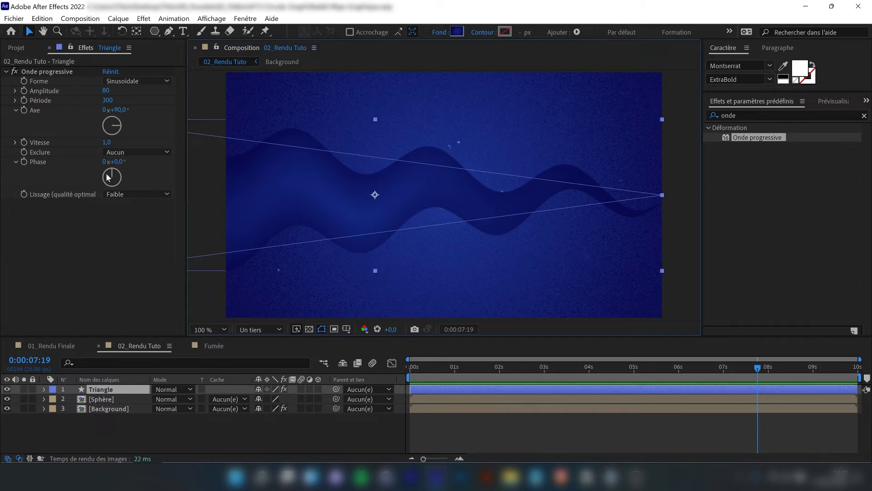
Set the wave effect's Exclure option to Bord droit and preview the animation from the first frame.
left_click(39, 156)
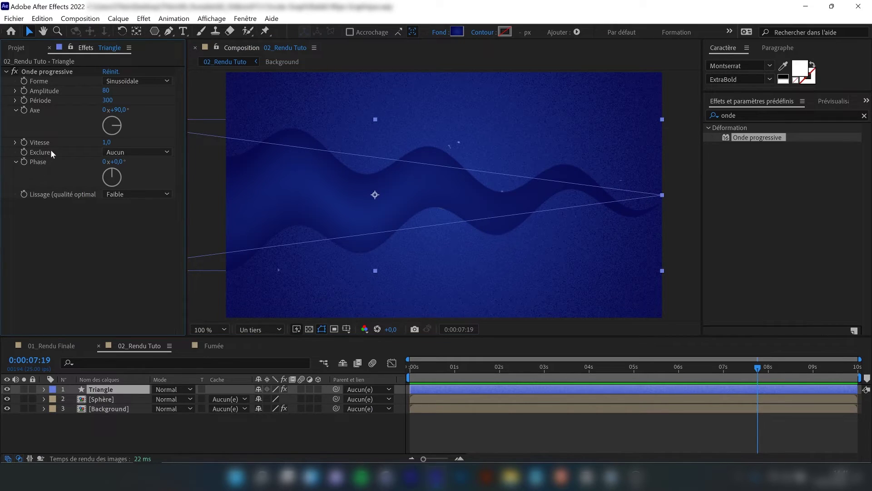
left_click(47, 73)
left_click(135, 153)
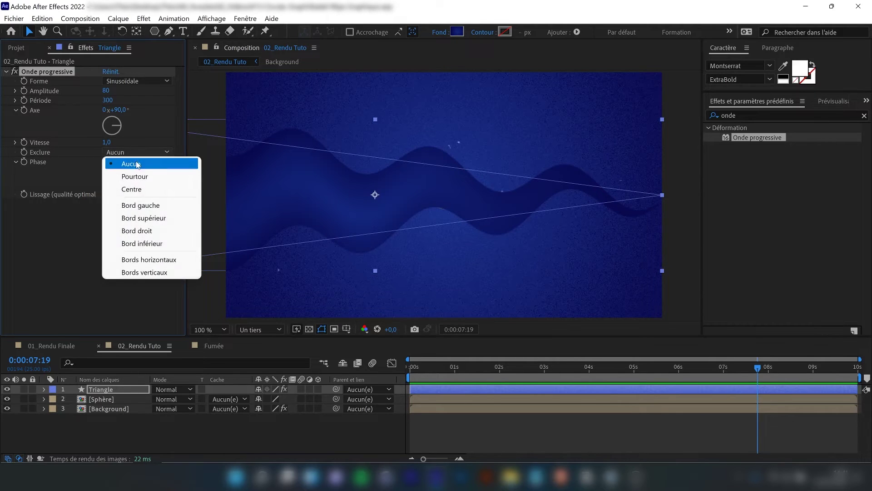
left_click(155, 231)
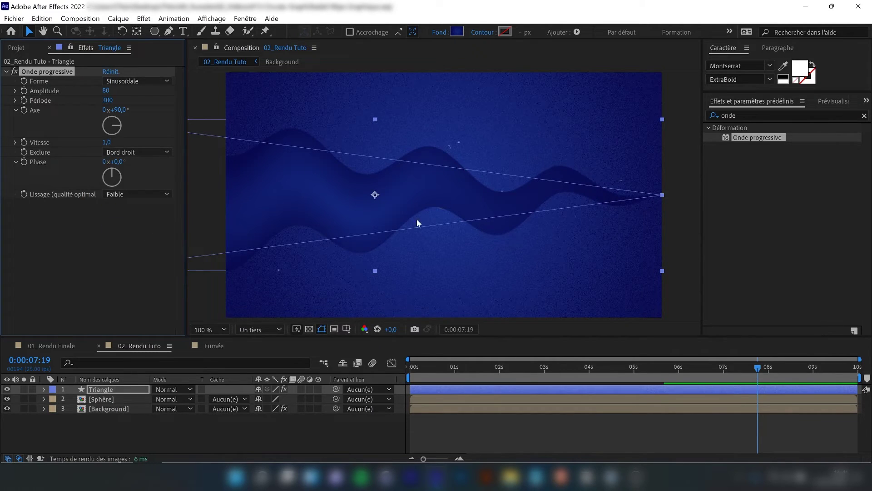
key("Home")
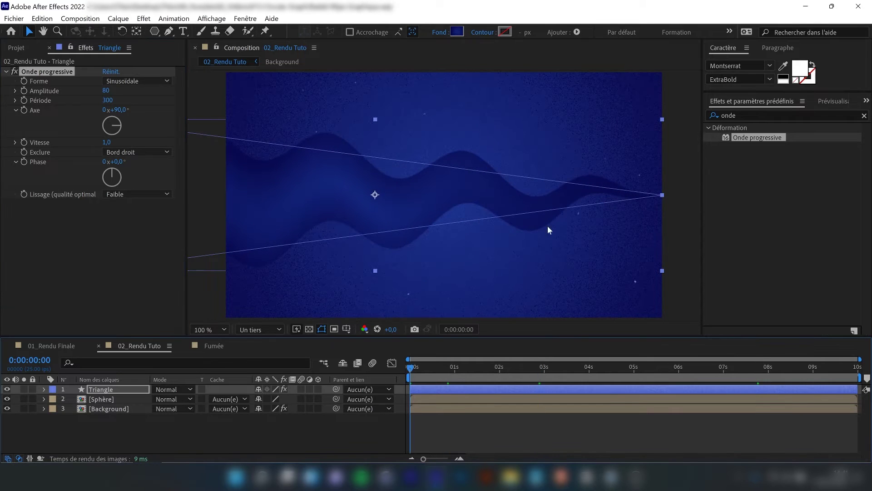
key("space")
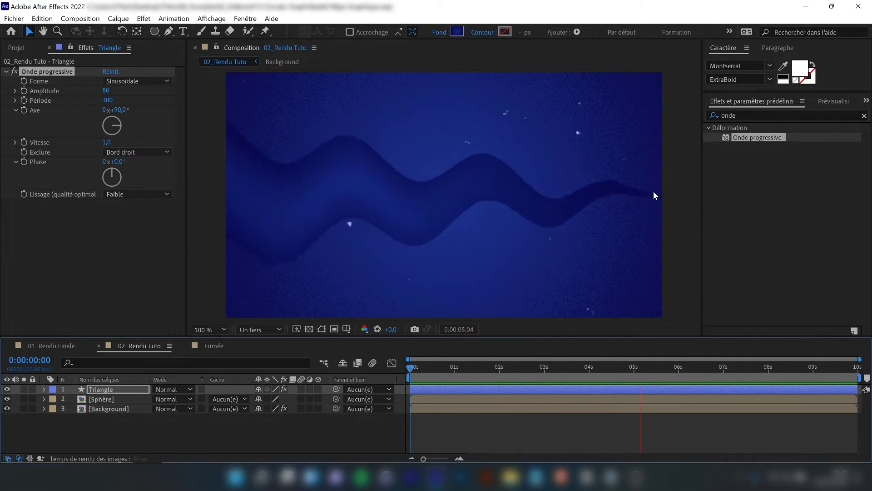
key("space")
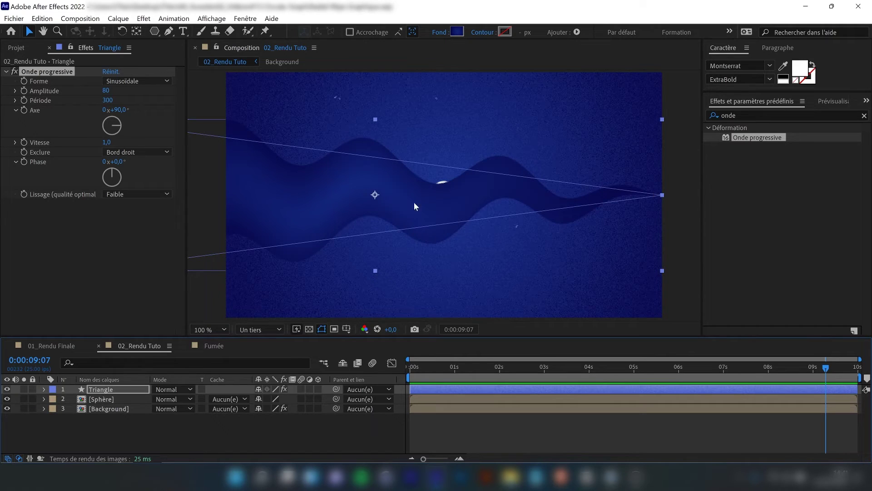
Turn the wave effect's Axe to -90° and preview the animation from the start.
left_click_drag(115, 124, 87, 124)
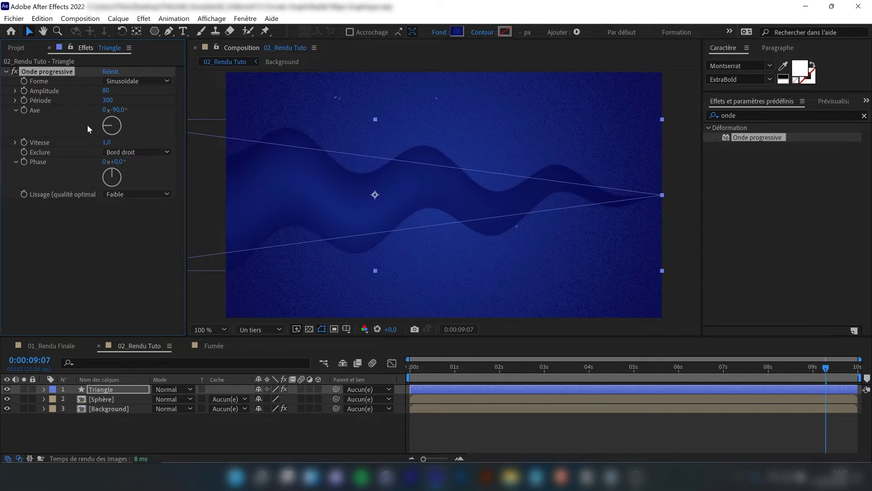
key("Home")
key("space")
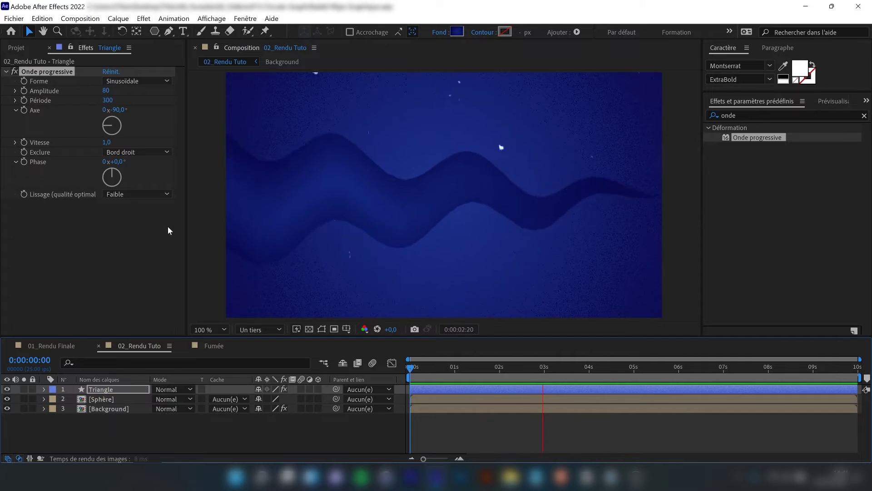
key("space")
Set the wave effect's Vitesse to 3 and preview the faster motion from the start.
left_click(107, 142)
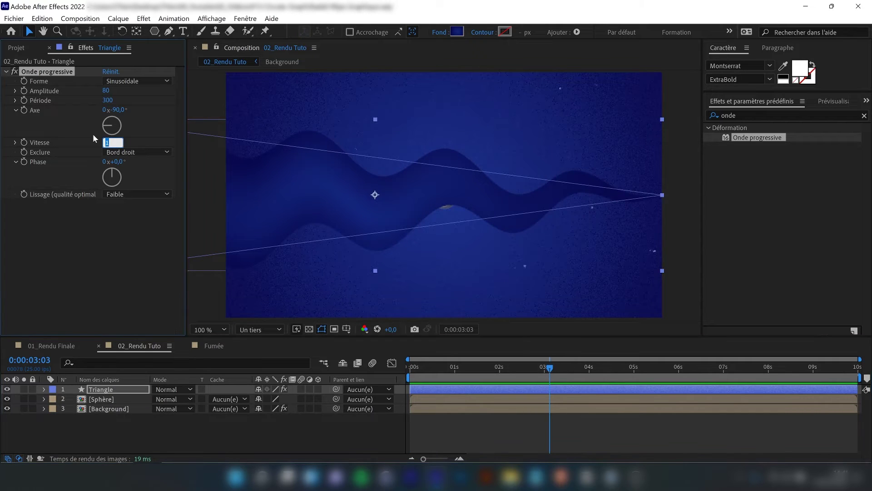
type("3")
key("Return")
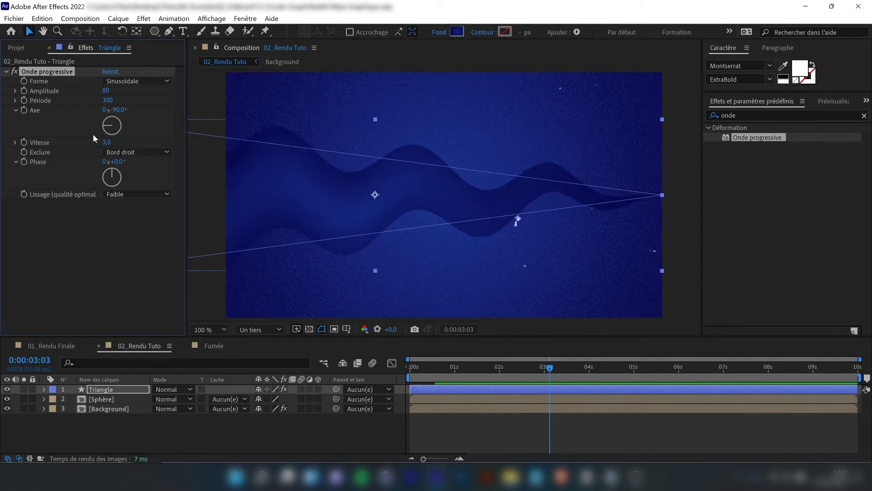
left_click(410, 366)
key("space")
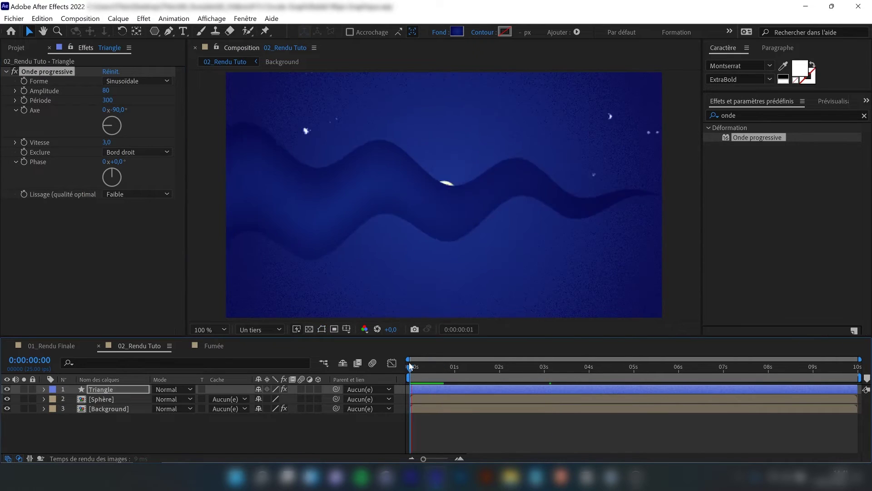
key("space")
key("comma")
key("comma")
left_click(588, 216)
key("period")
key("period")
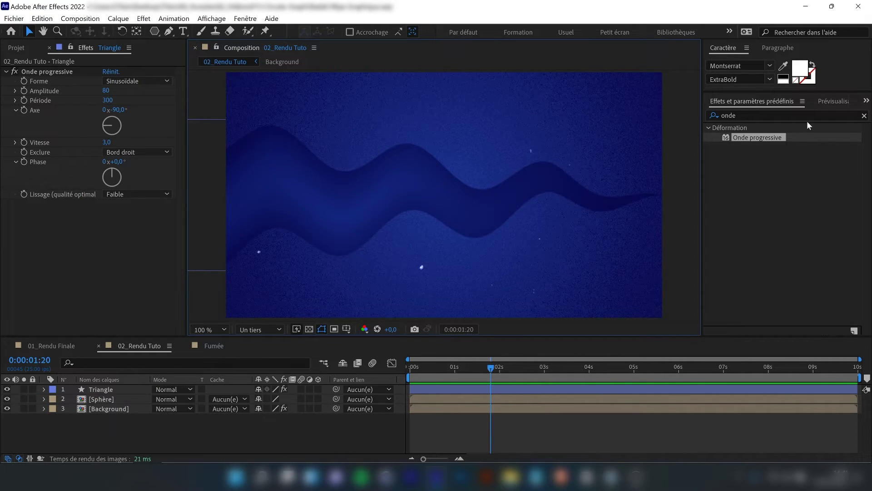
Search the effects for "miroir" and apply Miroir to the Triangle layer.
left_click(765, 115)
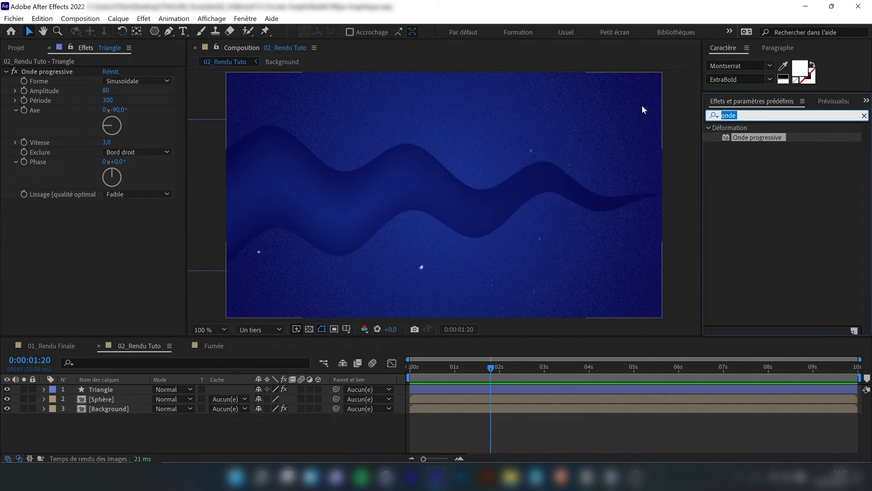
type("miroir")
left_click(773, 178)
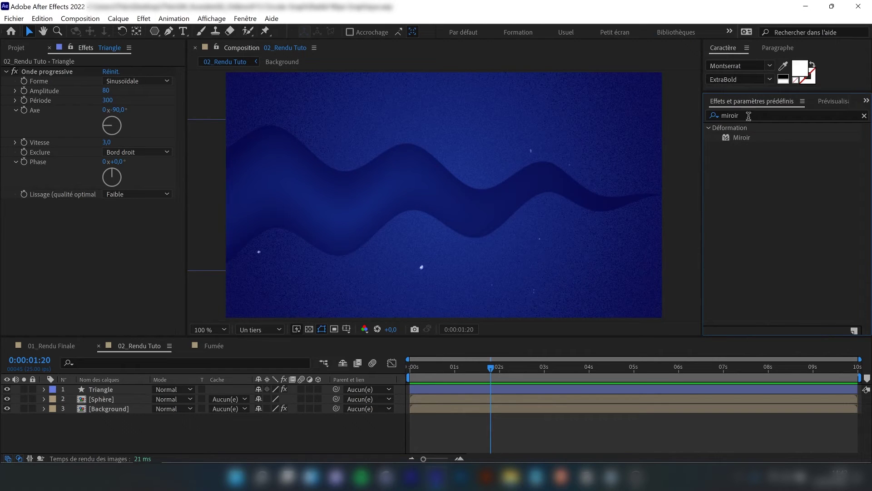
left_click_drag(741, 137, 108, 391)
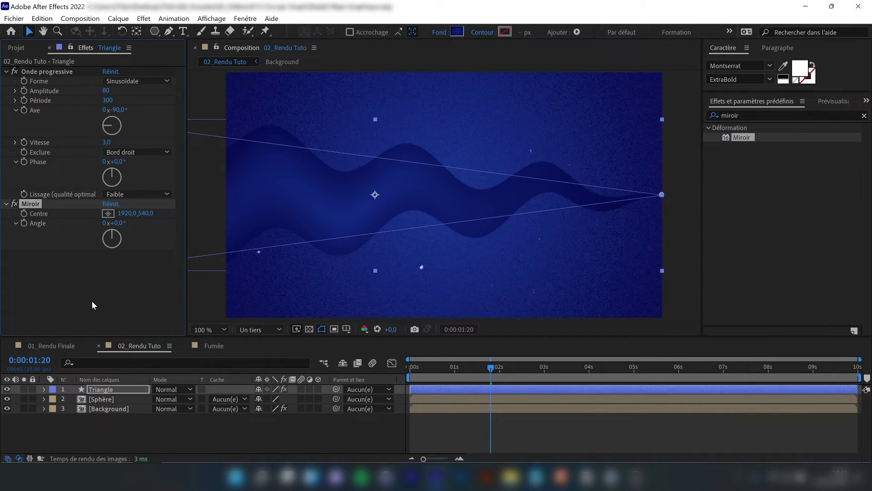
Set the Miroir effect's Angle to 90° and check the mirrored shape in the composition.
left_click_drag(110, 222, 180, 233)
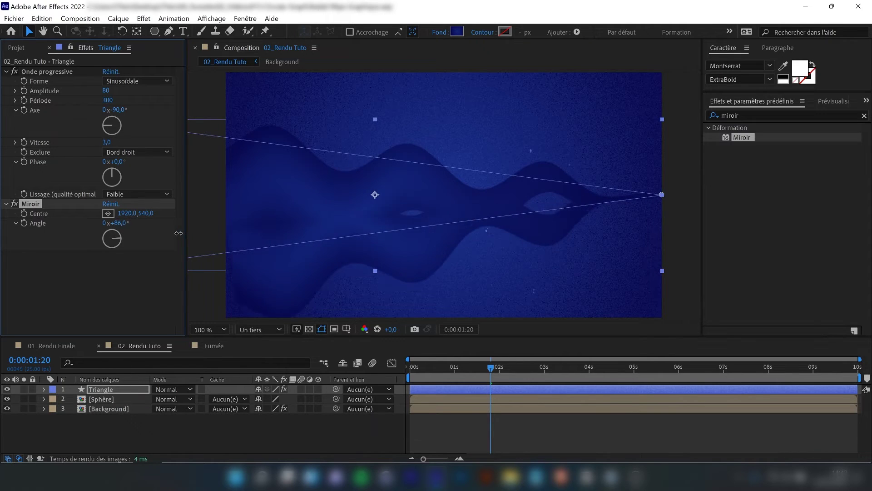
left_click(133, 224)
type("90")
key("Return")
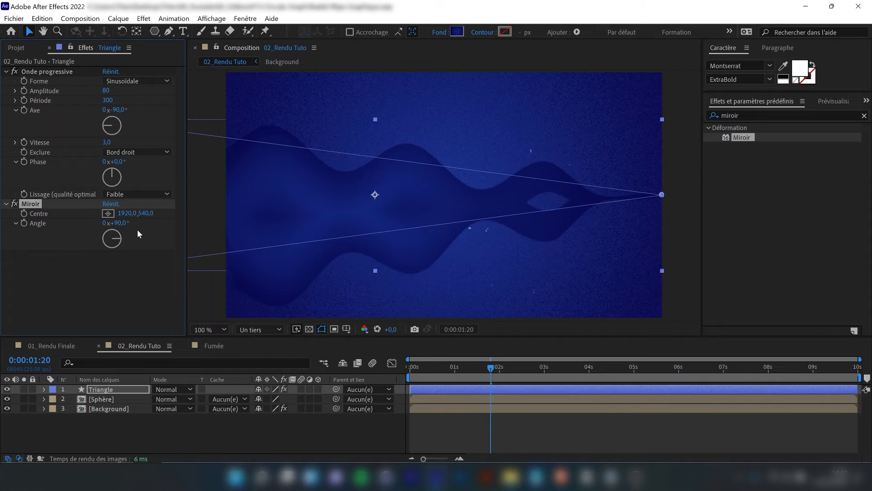
key("comma")
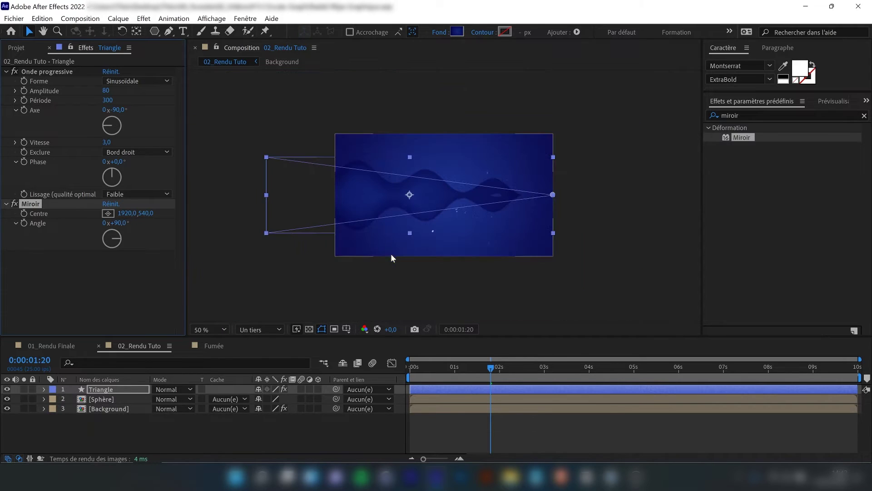
left_click(580, 240)
key("period")
left_click(540, 189)
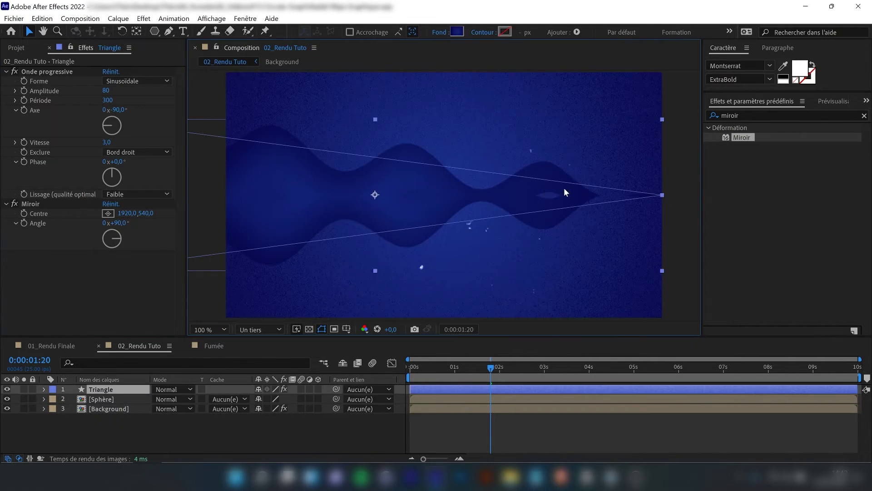
Stretch the Triangle shape vertically until it spans the full height of the composition.
key("comma")
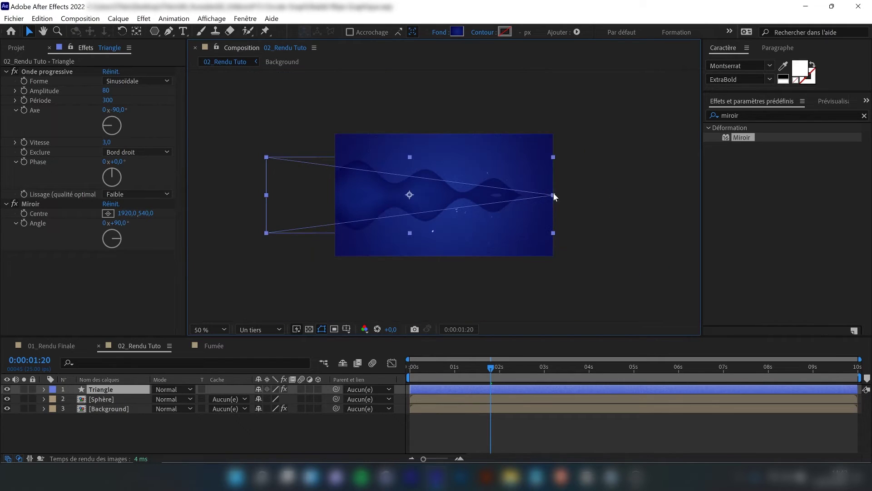
left_click_drag(265, 156, 265, 133)
left_click(615, 199)
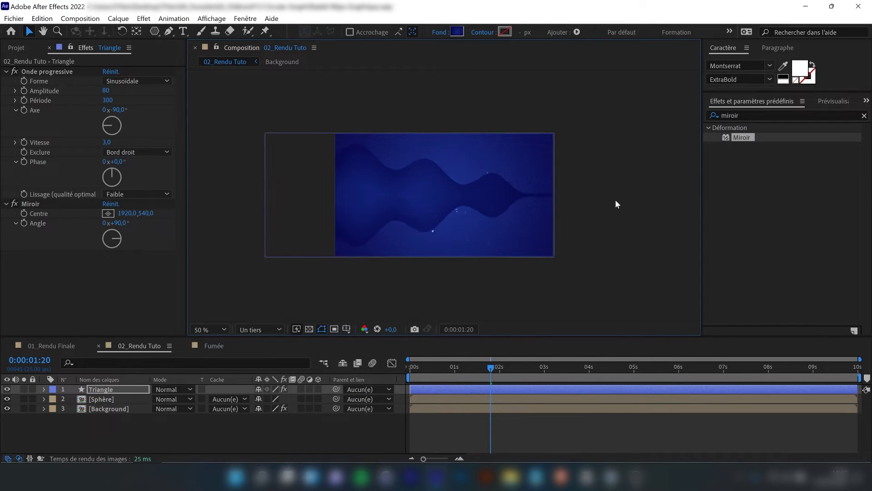
key("period")
key("period")
key("comma")
key("comma")
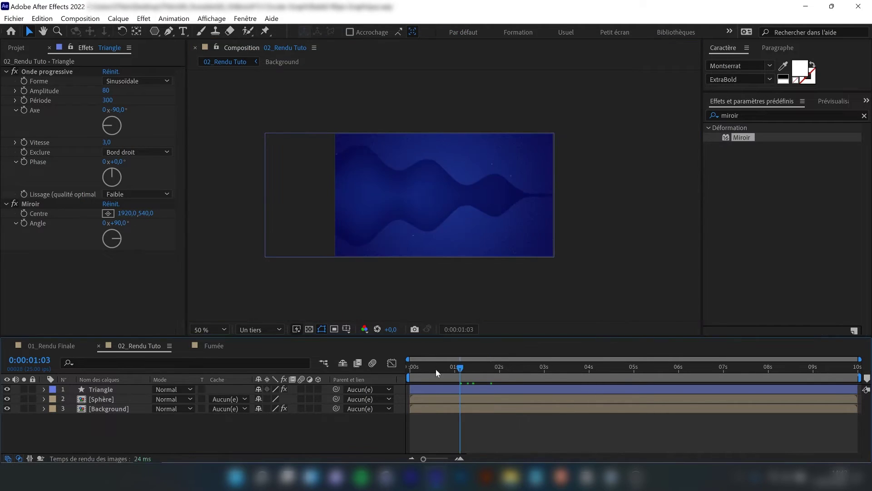
Preview the taller mirrored wave animation from the start of the composition.
left_click_drag(436, 368, 398, 366)
key("space")
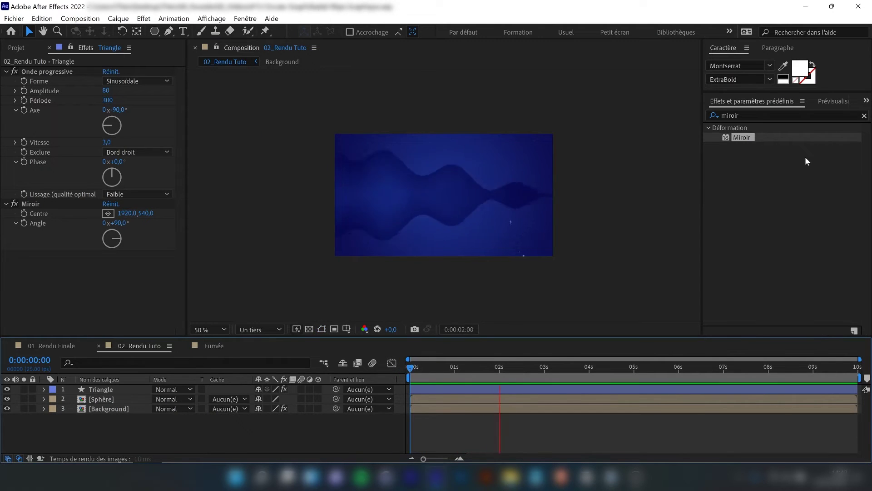
key("space")
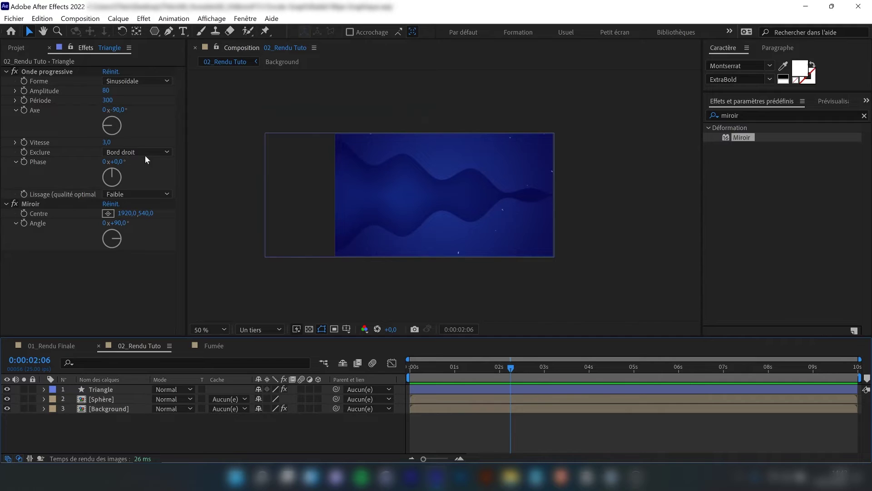
Set the Amplitude of the Triangle layer's Onde progressive effect to 35.
scroll(411, 232, "up", 2)
scroll(214, 126, "down", 2)
left_click(114, 389)
mouse_move(266, 133)
left_mouse_down()
mouse_move(268, 149)
mouse_move(272, 139)
left_mouse_up()
scroll(405, 217, "up", 2)
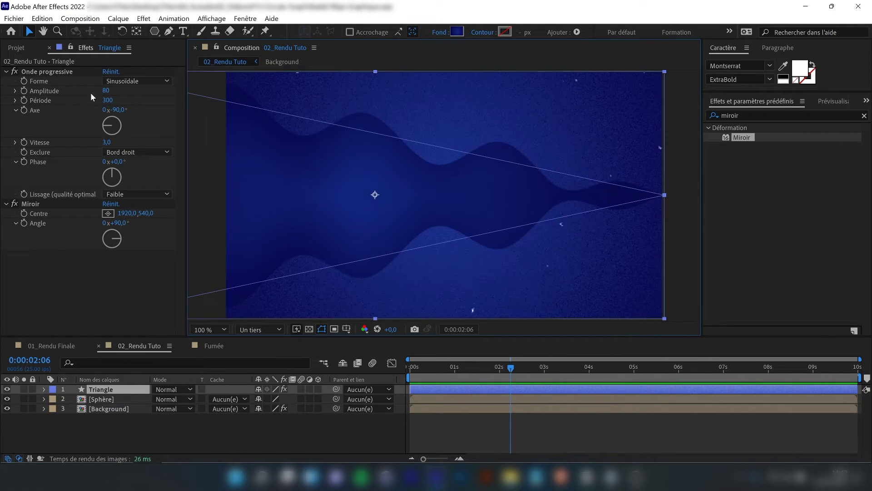
left_click_drag(105, 91, 81, 92)
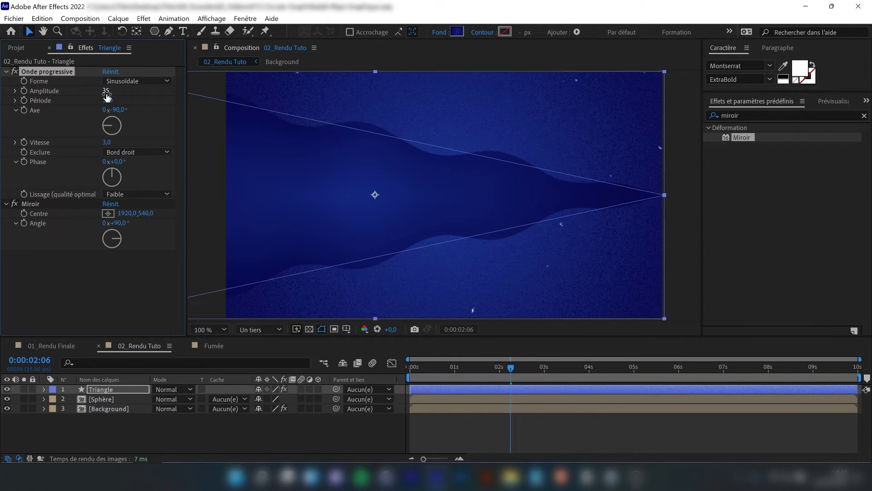
Preview the softened wave motion and inspect the shape in the composition.
scroll(526, 196, "down", 2)
left_click(598, 198)
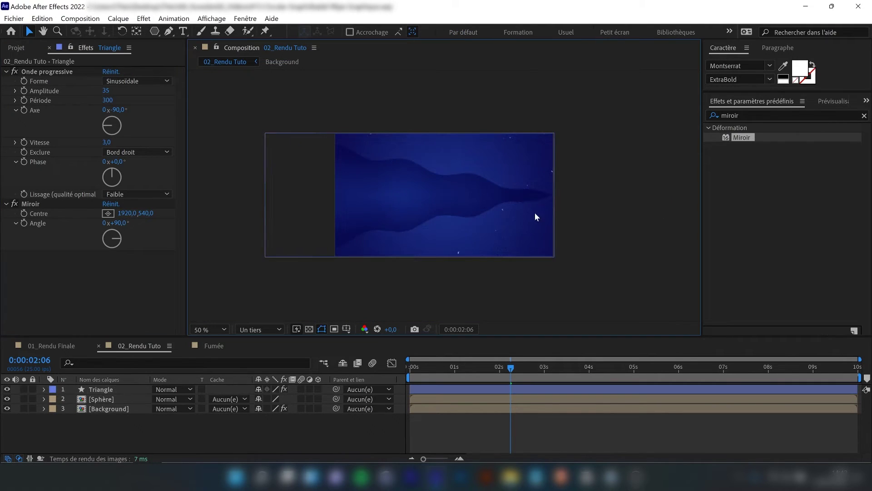
scroll(535, 212, "up", 2)
key("space")
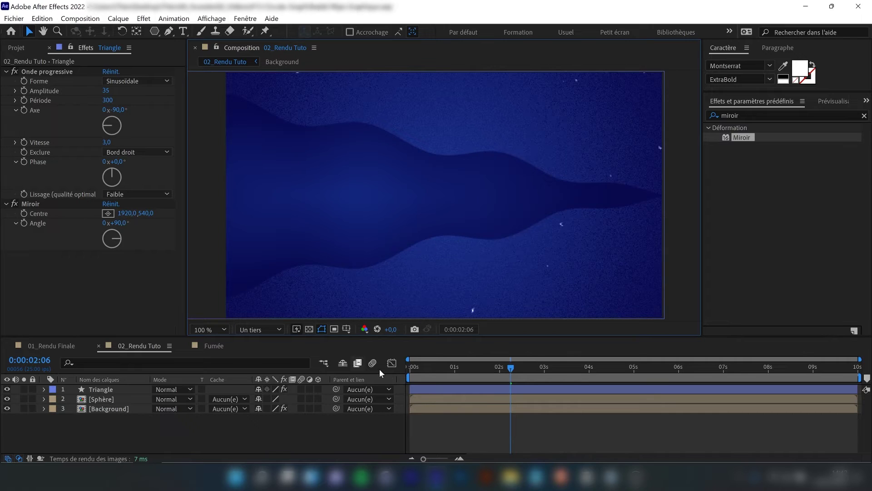
scroll(440, 256, "down", 2)
left_click(440, 255)
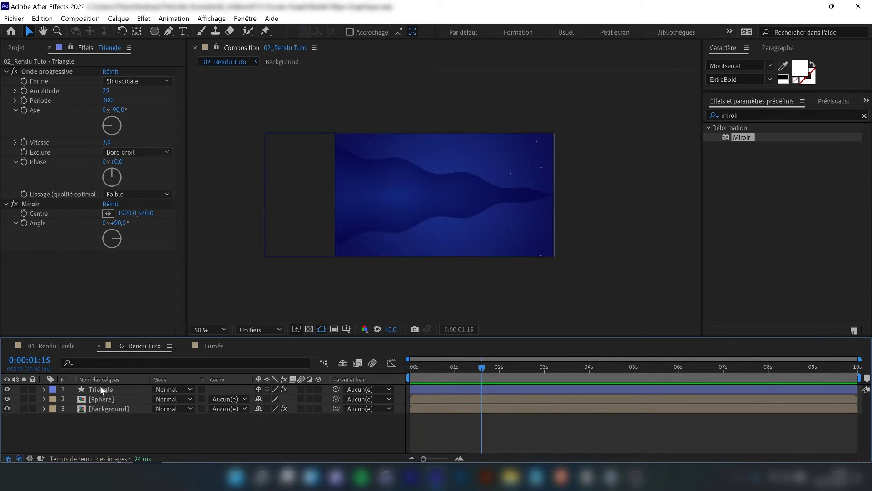
Rename the Triangle layer as "Couche 1".
key("Return")
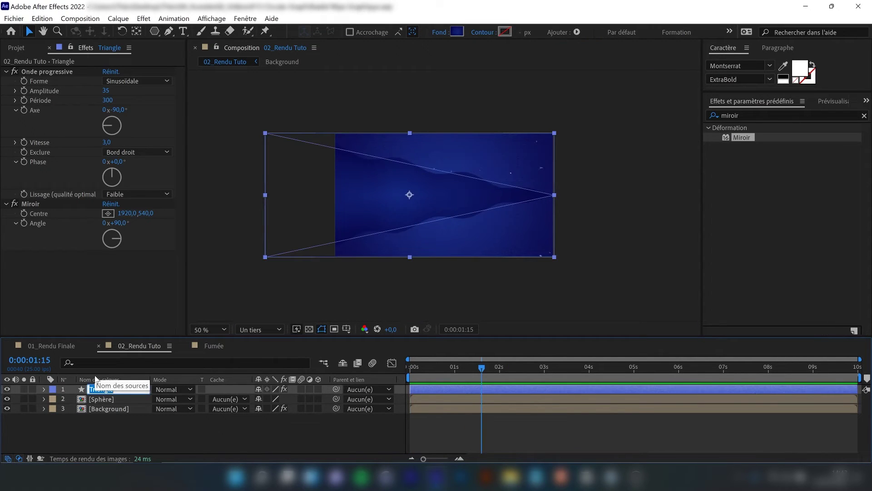
type("C")
key("Caps_Lock")
type("ouche 1")
key("Return")
left_click(140, 443)
Duplicate Couche 1 and reduce the copy's height so it sits inside the original shape.
left_click(109, 390)
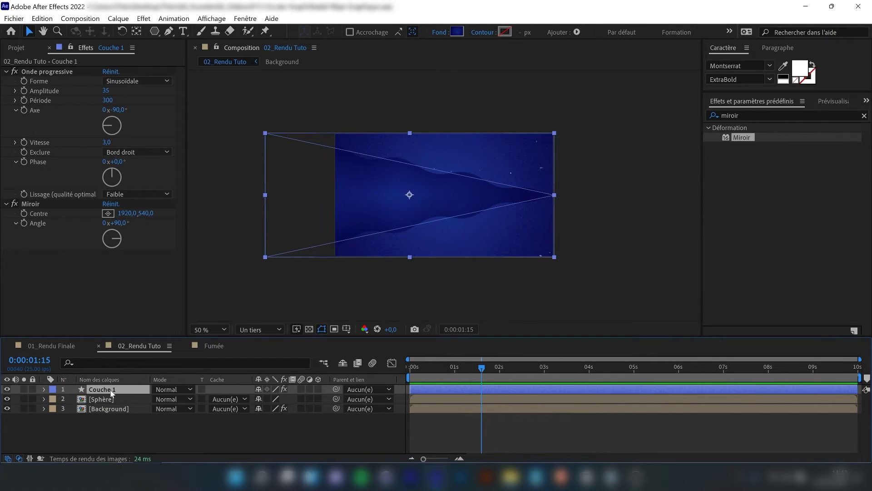
key("ctrl+d")
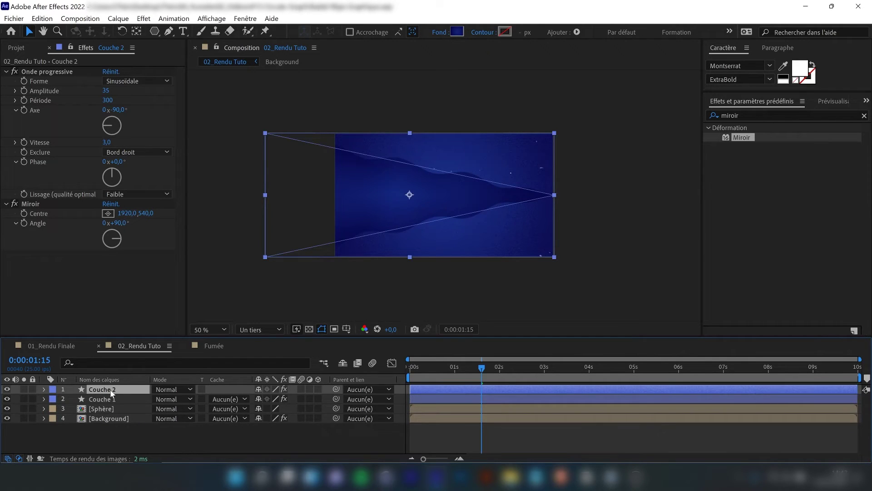
scroll(299, 239, "down", 1)
left_click_drag(408, 132, 403, 145)
scroll(402, 154, "up", 1)
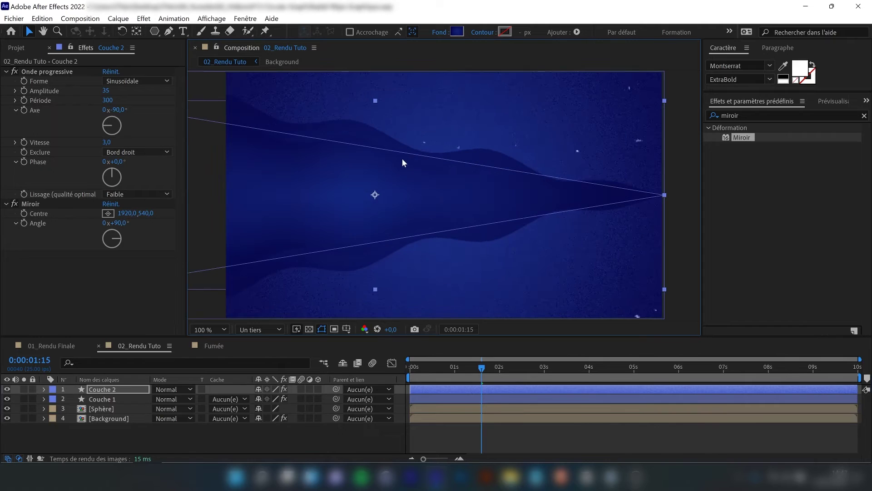
Set the fill of the Couche 2 shape to Aucun.
left_click(438, 33)
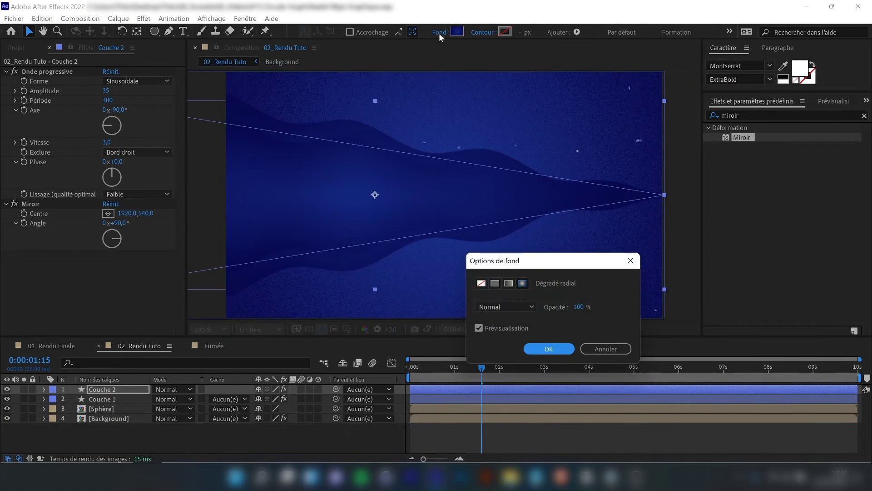
left_click(482, 286)
left_click(551, 349)
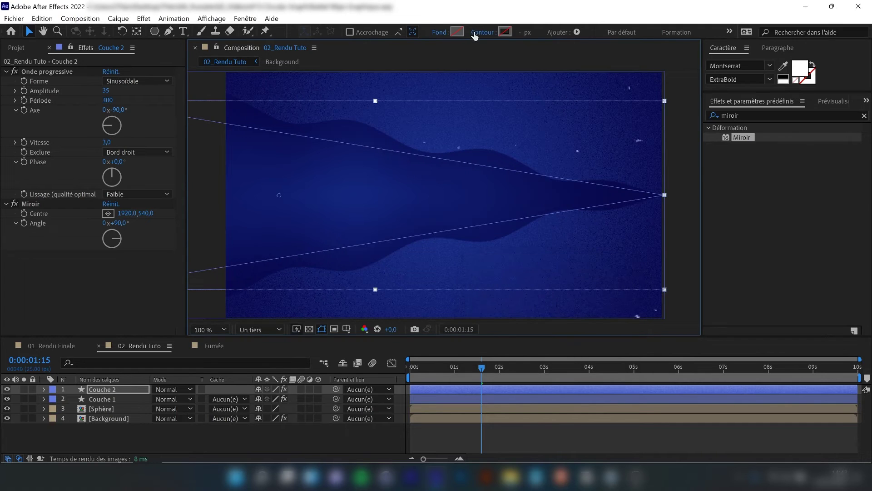
left_click(441, 35)
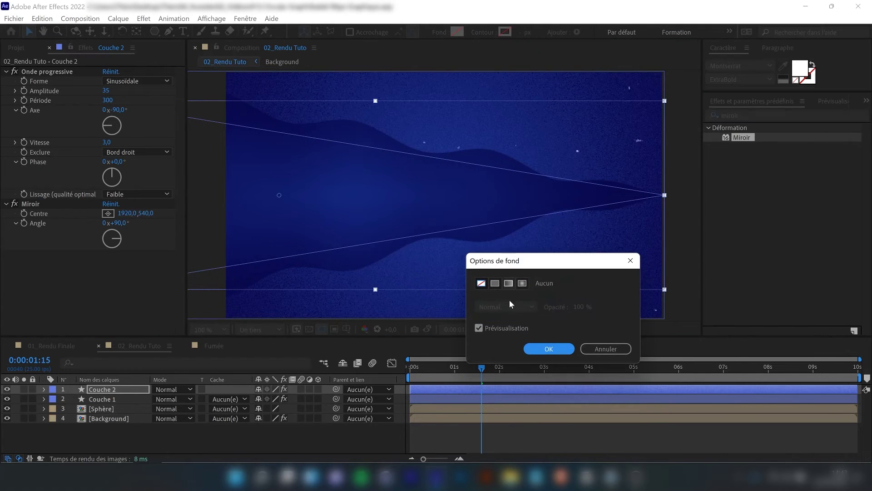
left_click(536, 348)
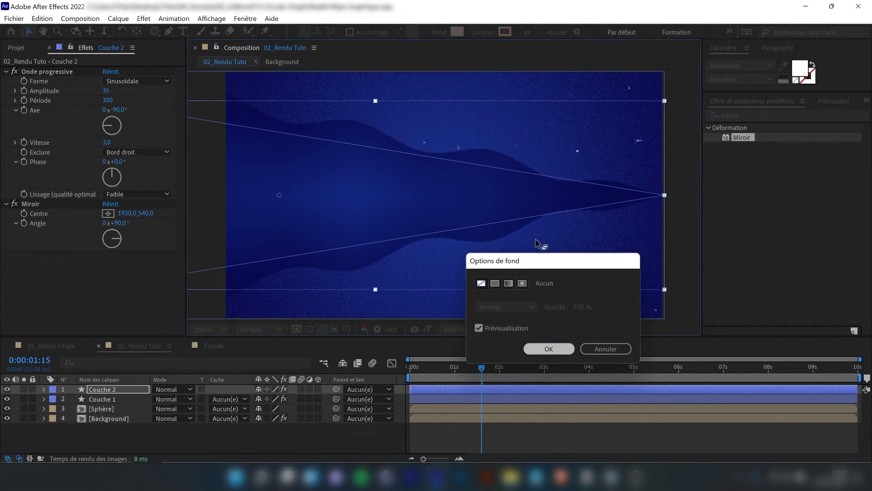
Give Couche 2 a white solid-colour (Couleur unie) outline with a width of 5 px.
left_click(484, 33)
left_click(496, 283)
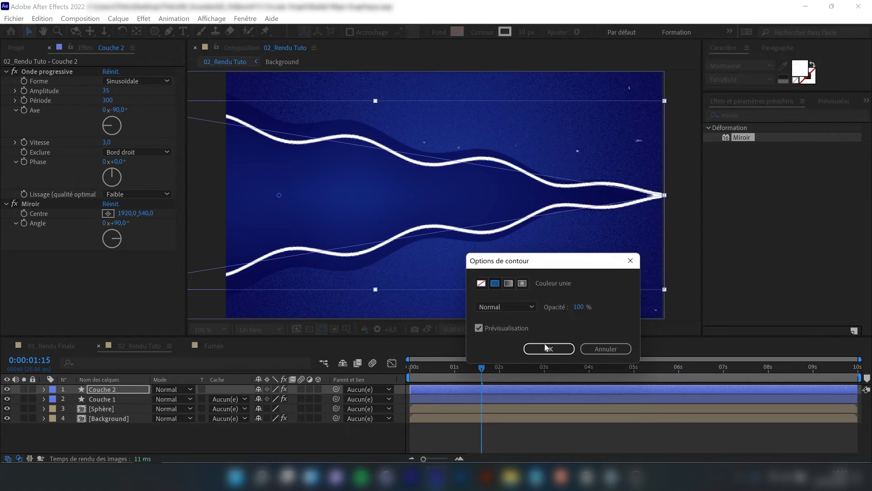
left_click(549, 348)
key("comma")
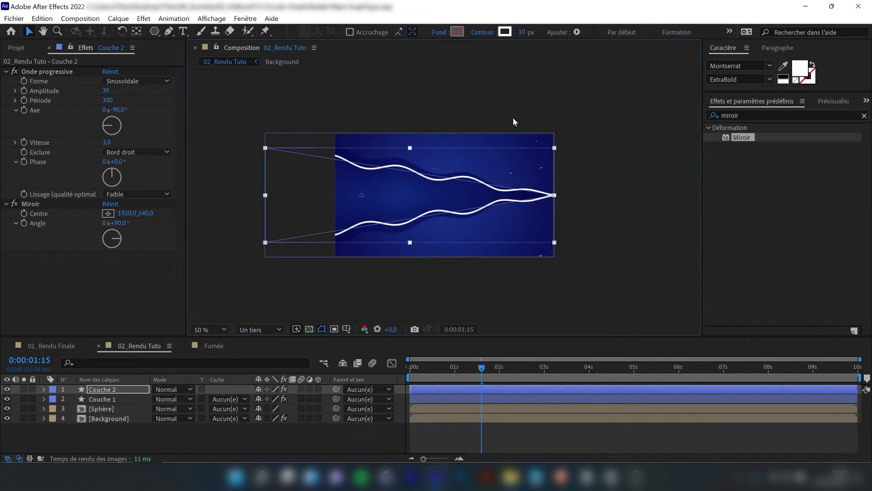
left_click(524, 33)
type("5")
key("Return")
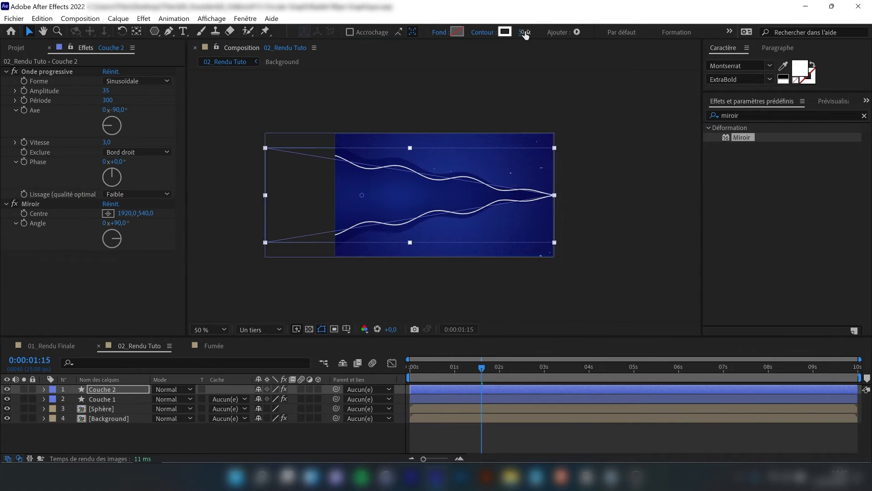
left_click(552, 110)
key("period")
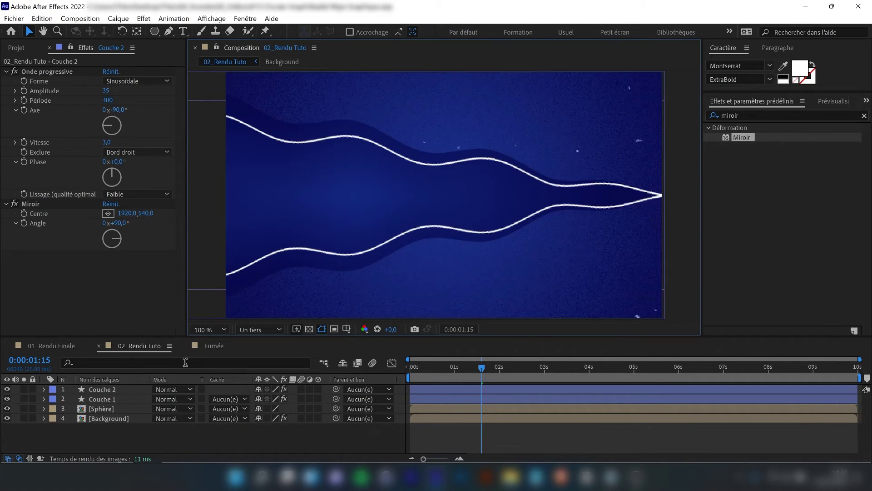
Reduce the height of Couche 2 slightly so its outline sits further inside the Couche 1 shape.
left_click(108, 389)
left_click_drag(371, 100, 376, 112)
key("comma")
left_click(553, 169)
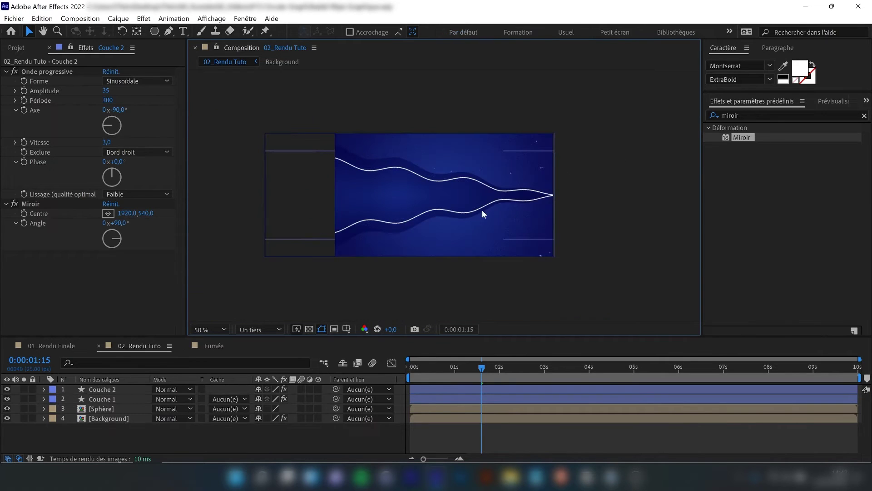
key("period")
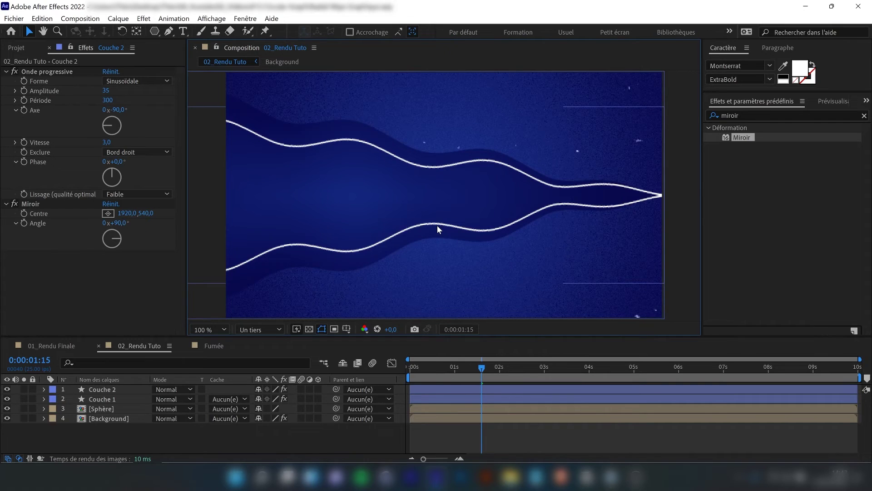
Set the blending mode of Couche 2 to Incrustation and inspect the blended line in the composition.
left_click(133, 390)
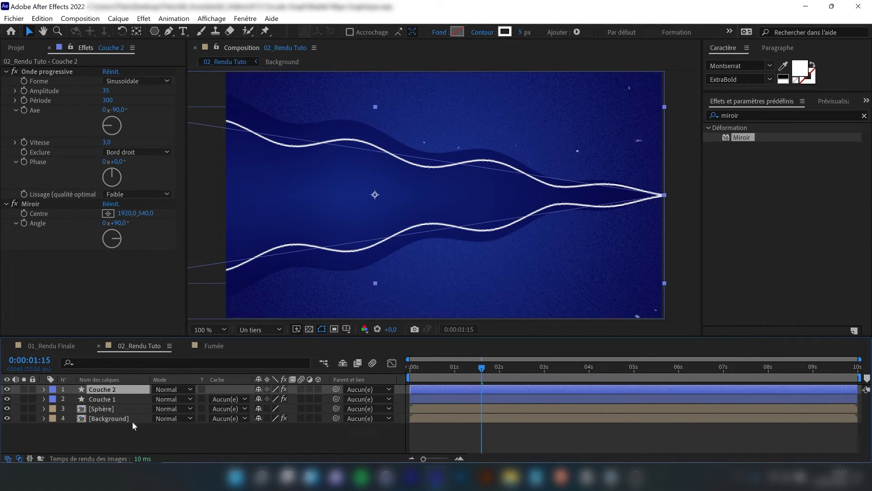
left_click(170, 390)
left_click(224, 248)
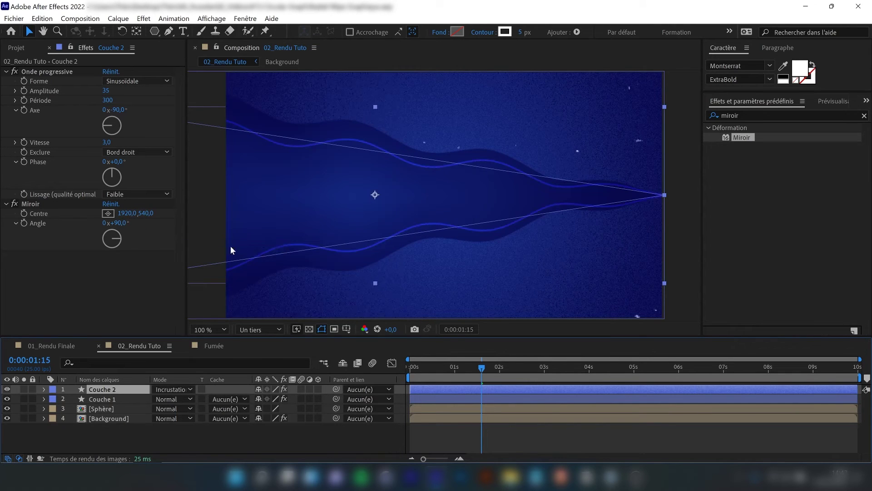
key("comma")
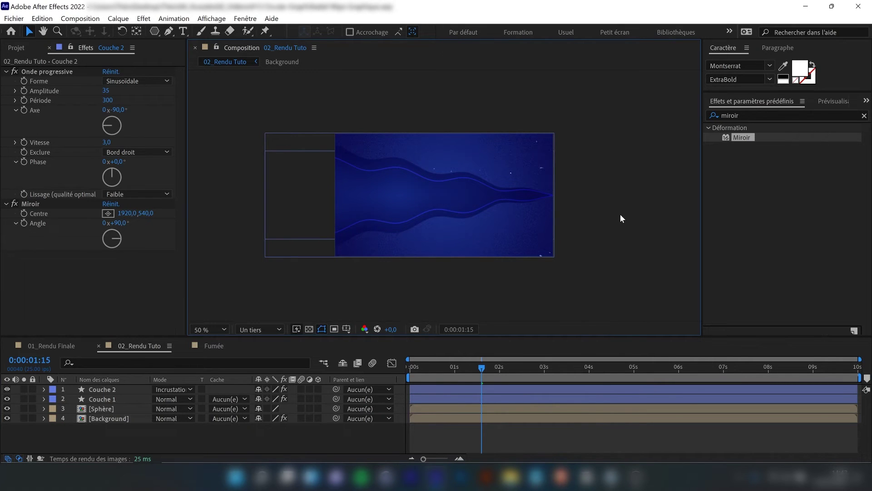
key("period")
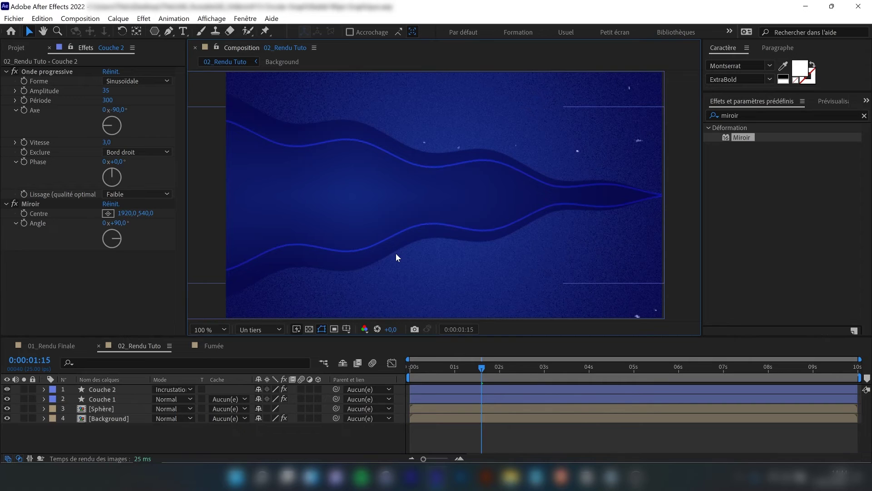
Duplicate Couche 2 and set the copy's blending mode to Normal.
left_click(271, 278)
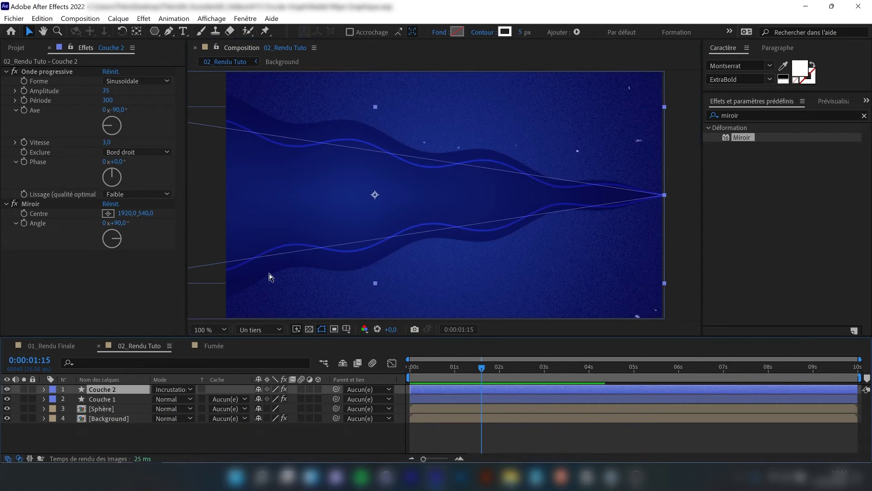
key("ctrl+d")
left_click(170, 389)
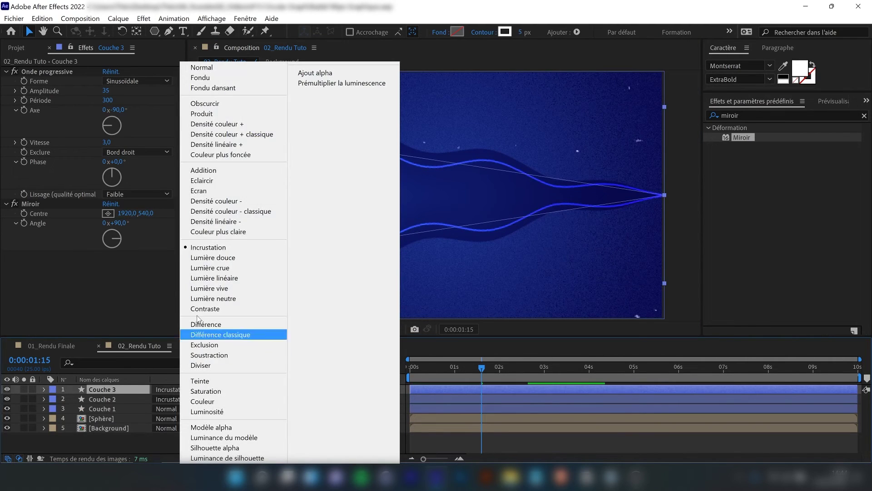
left_click(201, 68)
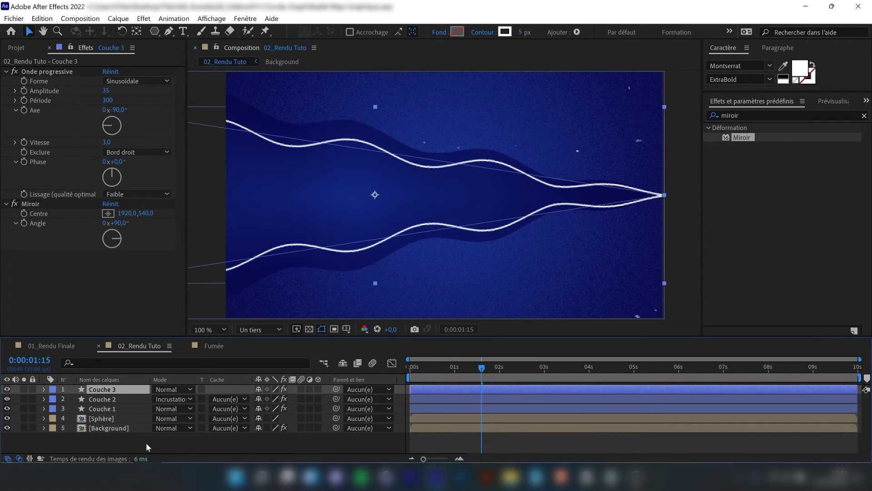
left_click(146, 443)
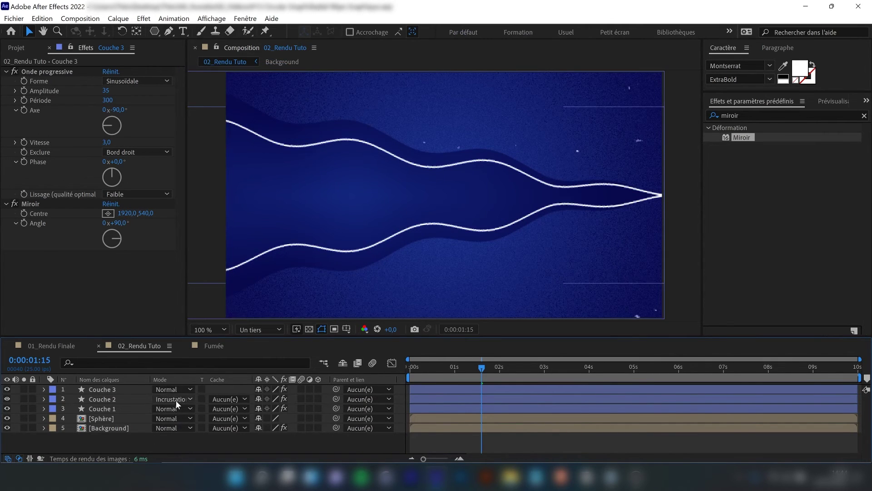
Check how the layer Modes column is shown or hidden, including its entry in the timeline's column list.
key("F4")
key("F4")
key("F4")
key("F4")
right_click(137, 379)
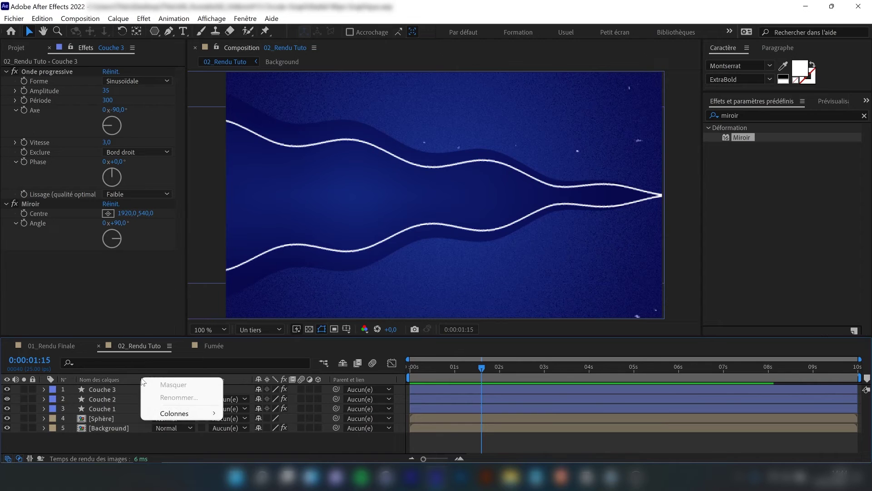
mouse_move(169, 413)
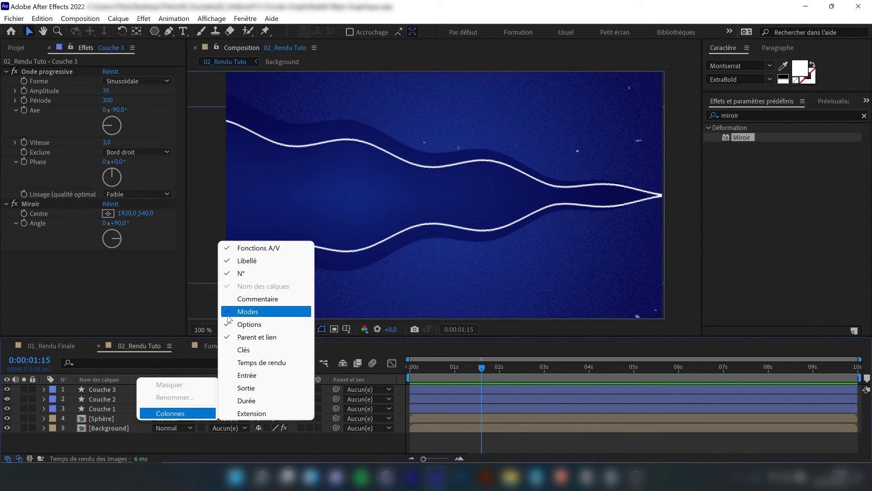
left_click(195, 446)
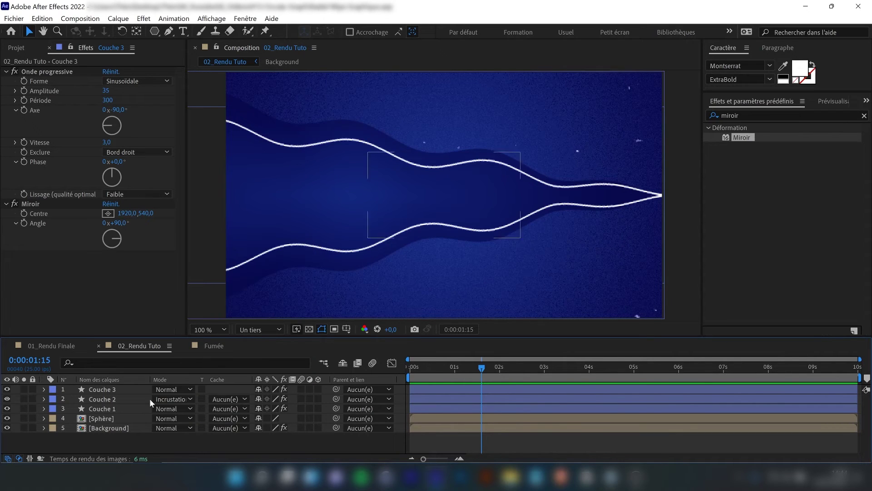
Give Couche 3 a solid white fill and remove its outline.
left_click(101, 389)
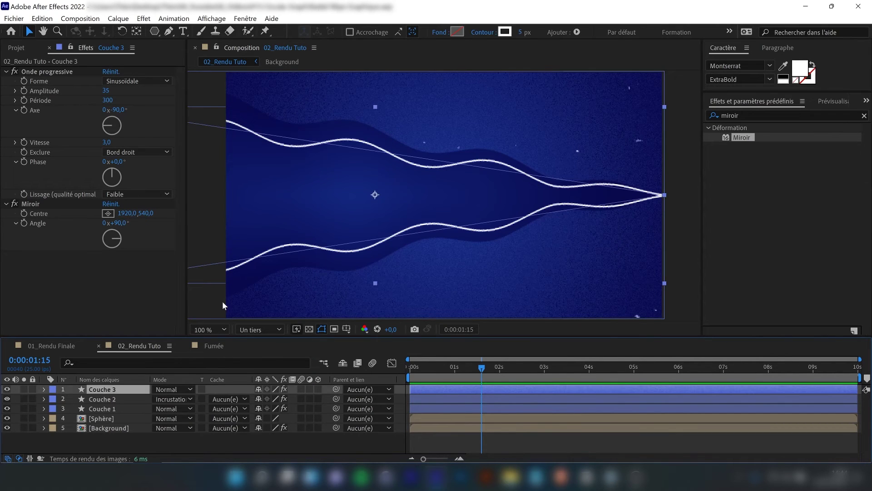
left_click(439, 32)
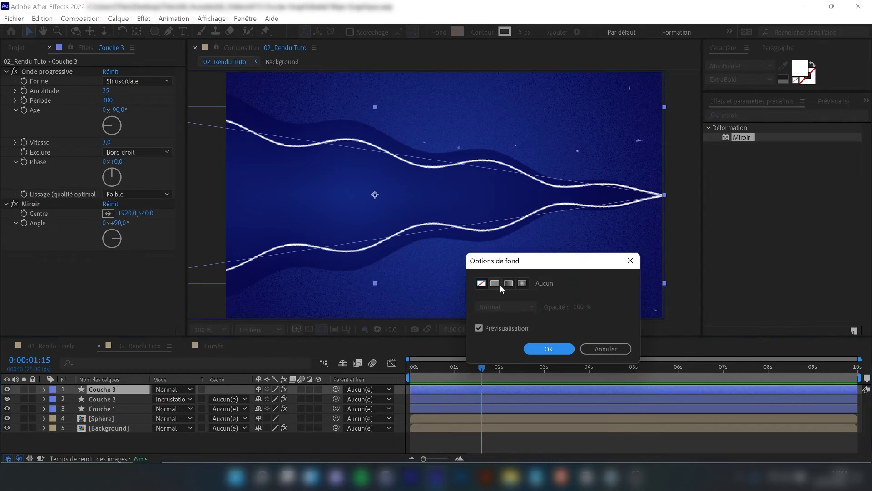
left_click(495, 284)
left_click(548, 349)
left_click(481, 32)
left_click(481, 282)
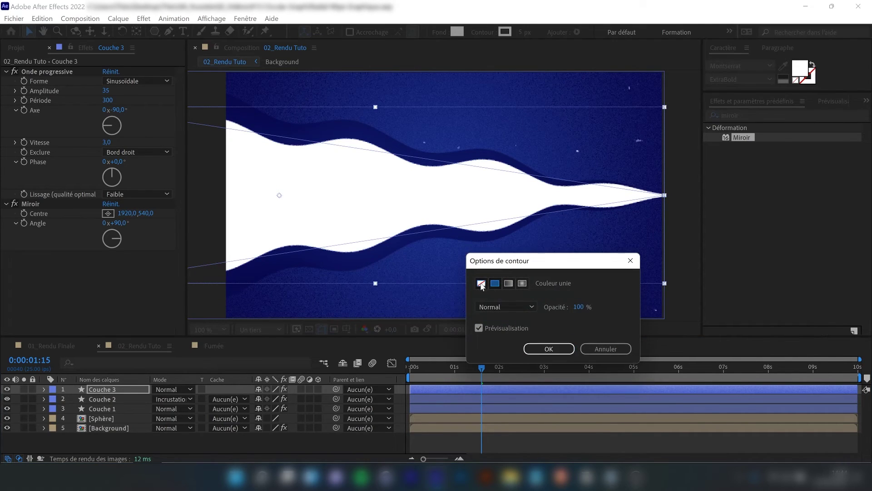
left_click(549, 348)
Reduce the height of Couche 3 symmetrically so the white shape sits inside the Couche 2 outline.
left_click_drag(373, 107, 366, 130)
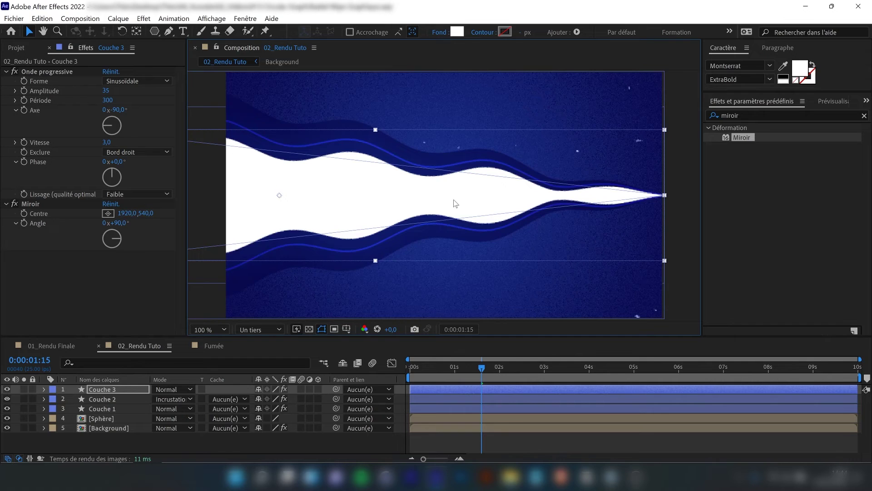
key("comma")
left_click(622, 220)
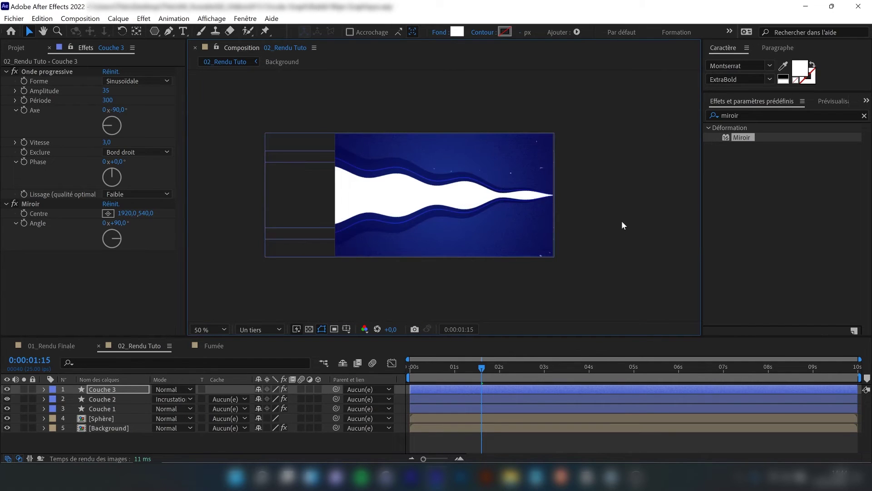
Find the Dégradé 4 couleurs effect by searching for "dégra" and apply it to Couche 3.
left_click(742, 114)
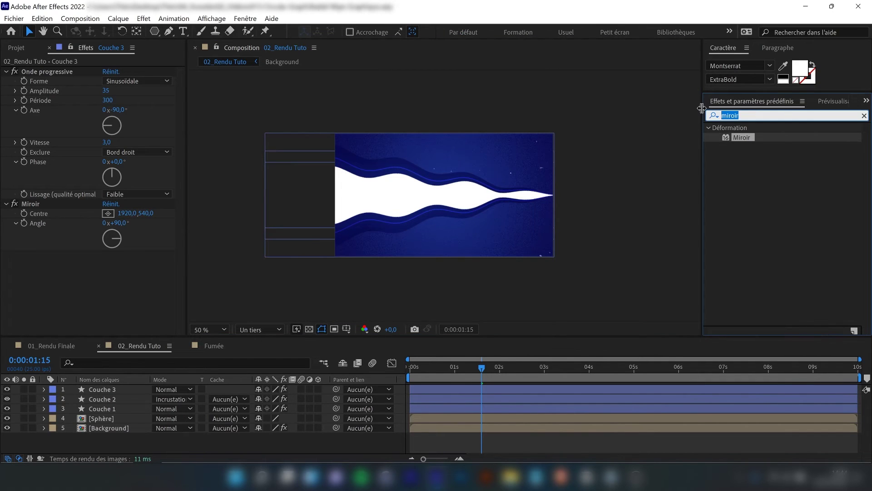
left_click(813, 115)
type("dégra")
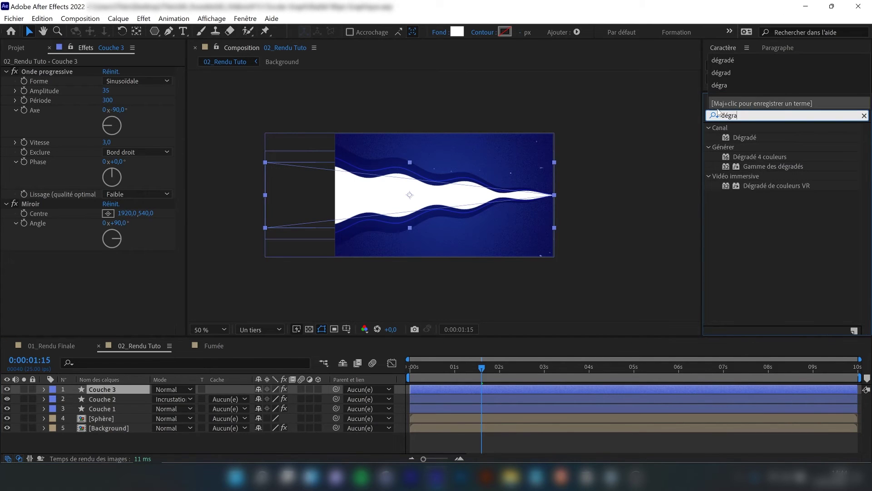
left_click_drag(759, 158, 113, 394)
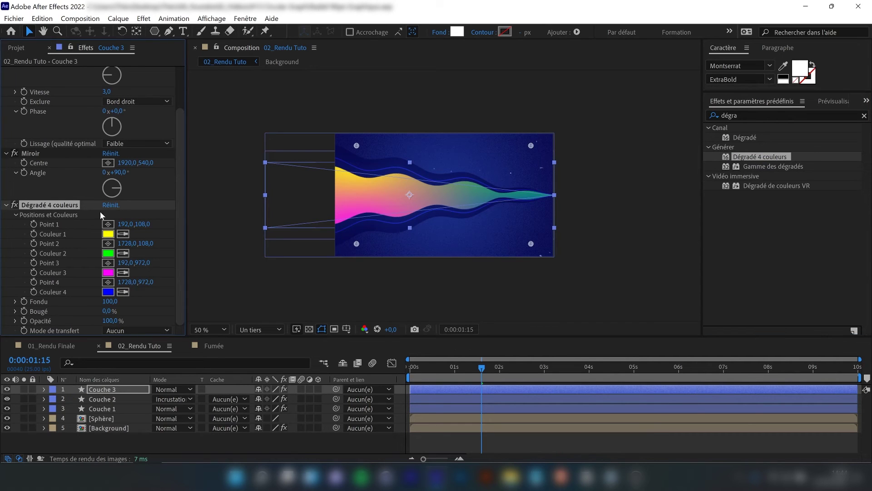
Collapse the Onde progressive and Miroir settings on Couche 3 and set the gradient's Couleur 2 to orange FF7C00.
left_click(6, 153)
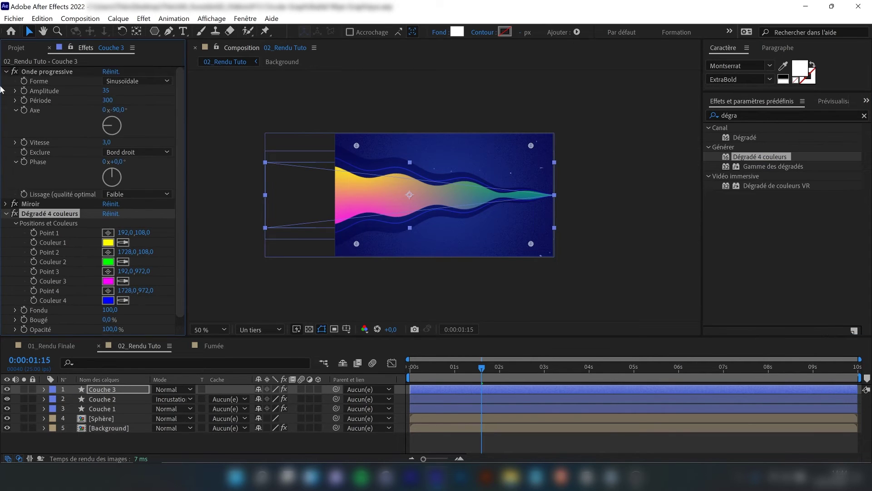
left_click(6, 72)
left_click(108, 119)
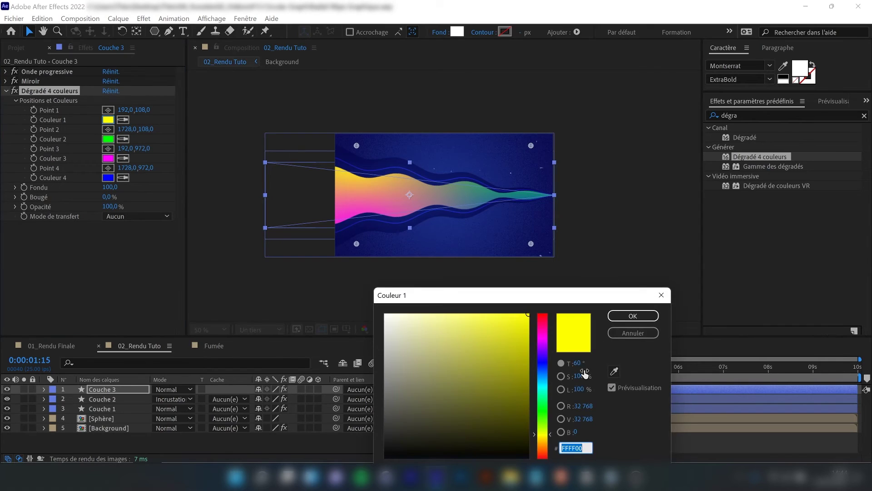
left_click(633, 316)
left_click(108, 139)
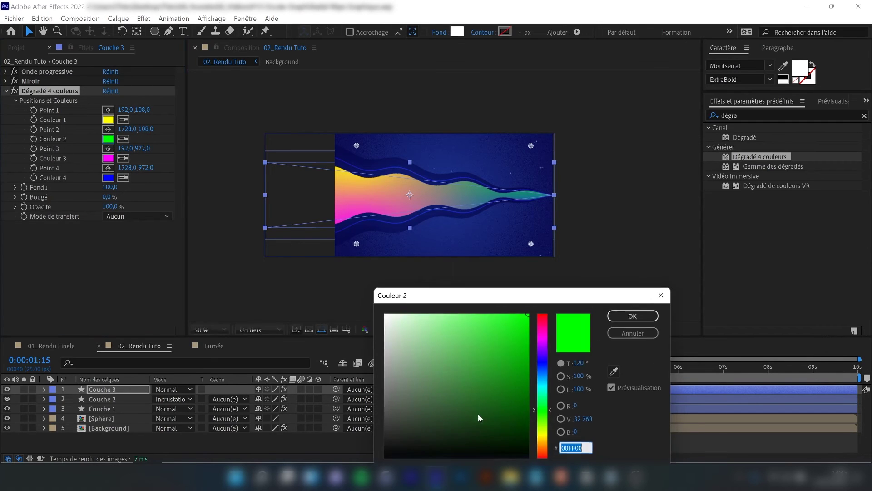
left_click_drag(543, 421, 544, 446)
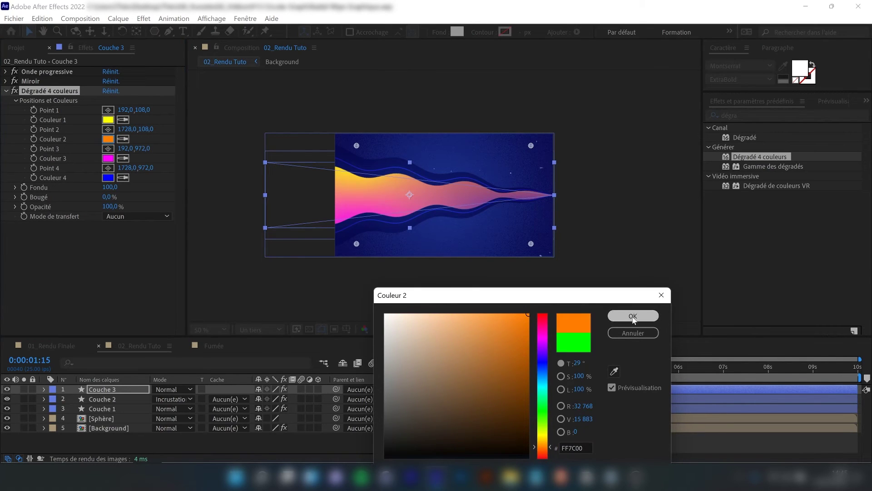
left_click(633, 316)
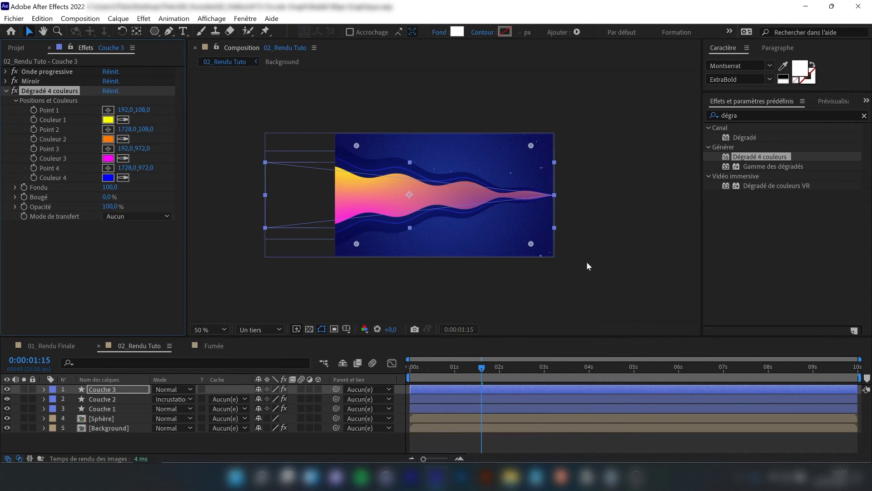
Set Couleur 4 of Couche 3's four-colour gradient to the soft red E95555.
left_click(108, 177)
left_click_drag(543, 409, 546, 345)
key("Escape")
key("period")
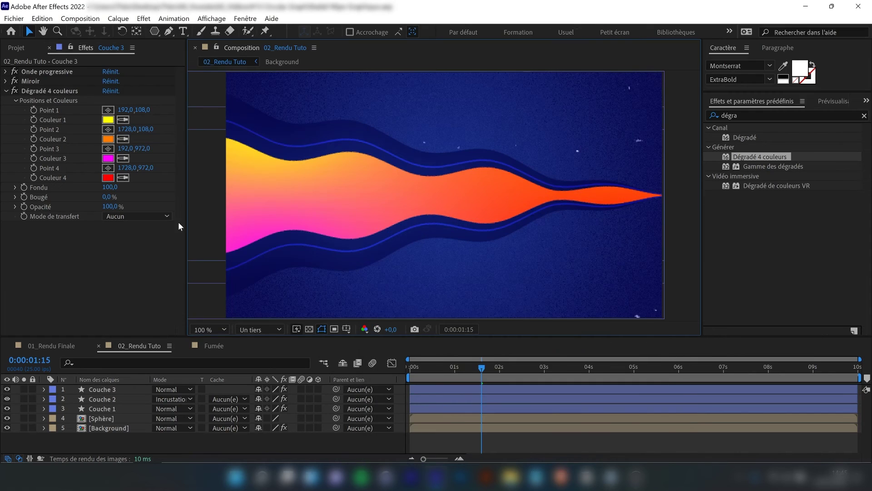
left_click(109, 177)
left_click(477, 323)
left_click(633, 316)
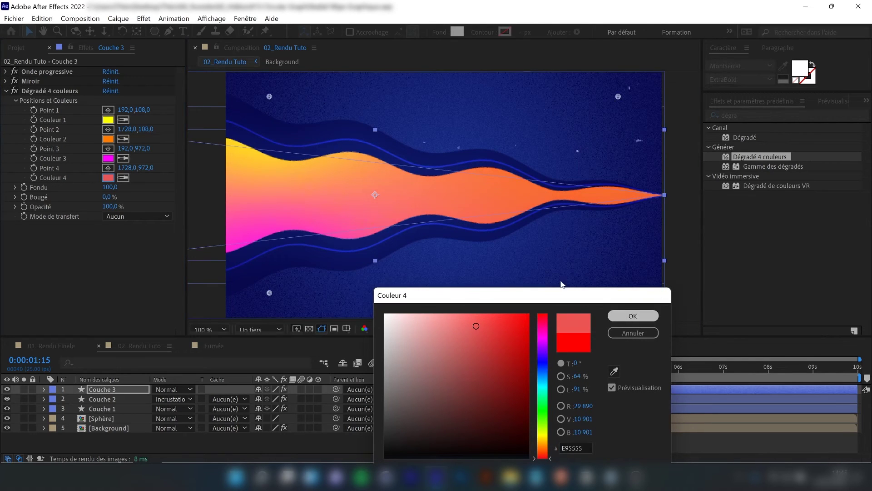
key("comma")
left_click(604, 212)
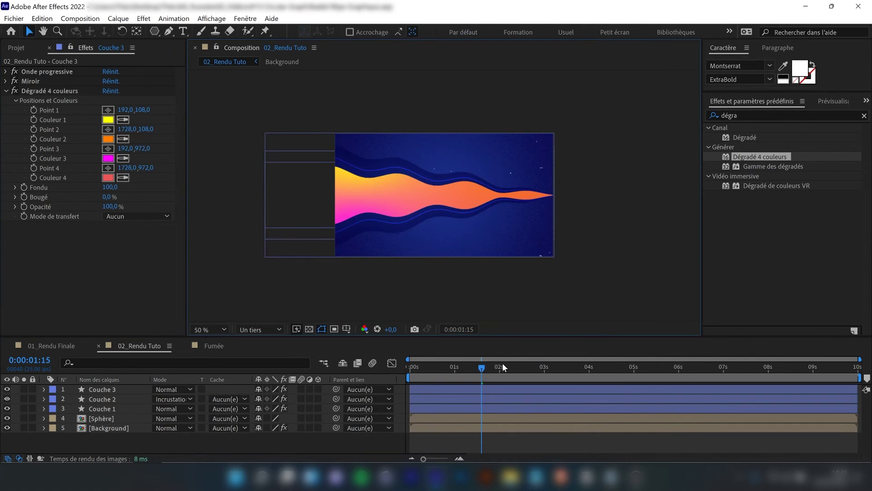
Compare with the coloured wave lines in the 01_Rendu Finale composition around 0:00:01:05, and return to 02_Rendu Tuto.
left_click(47, 345)
left_click_drag(454, 366, 464, 368)
scroll(389, 244, "up", 2)
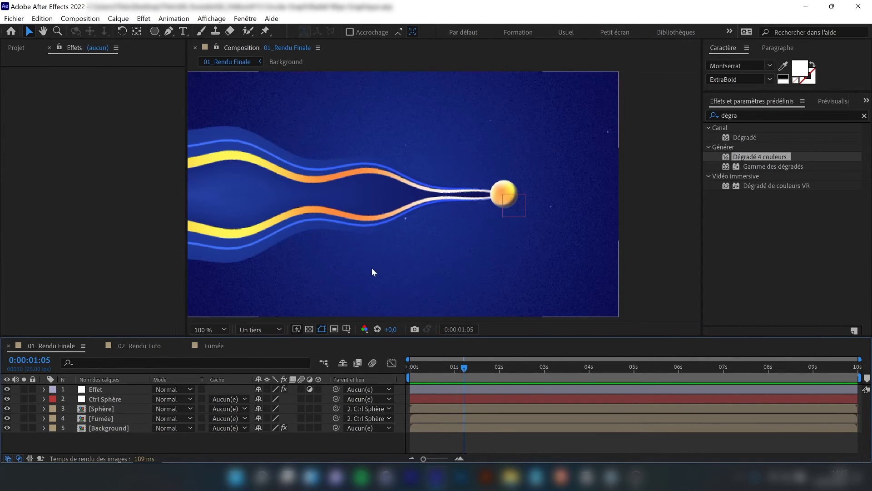
left_click(141, 345)
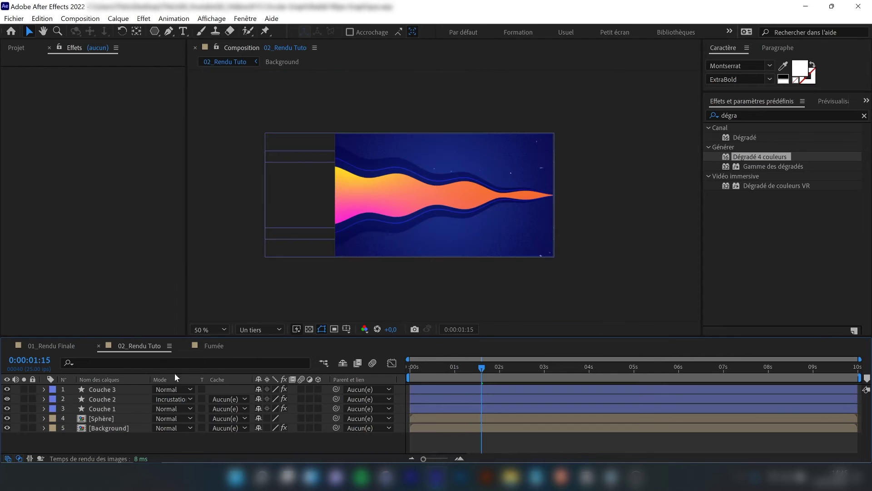
left_click(104, 390)
key("ctrl+d")
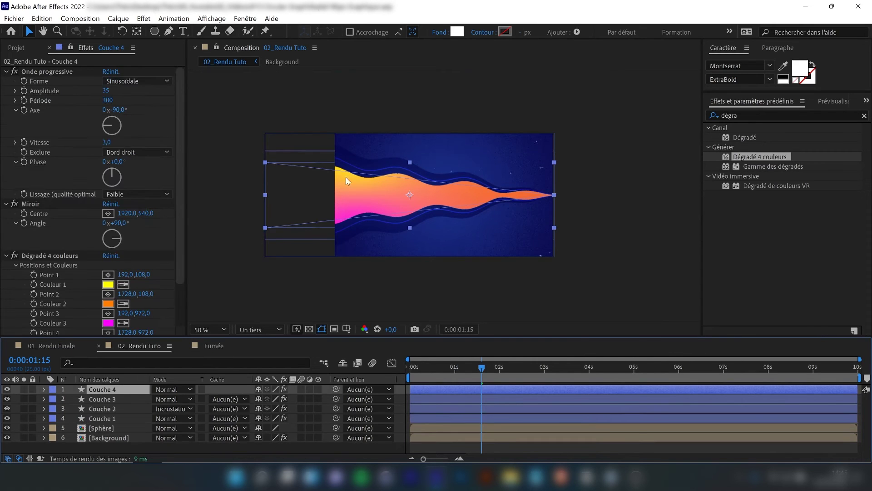
scroll(373, 178, "up", 2)
key("Delete")
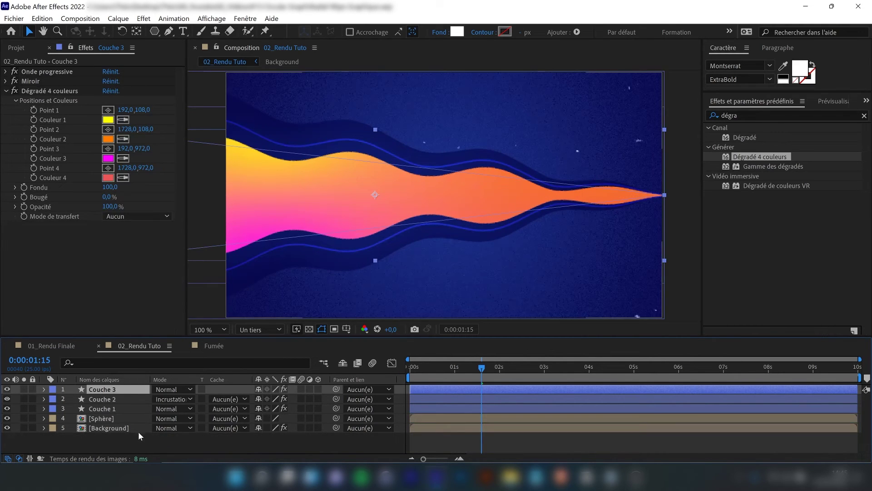
Duplicate Couche 1 and move the copy above Couche 3 at the head of the layer stack.
left_click(116, 408)
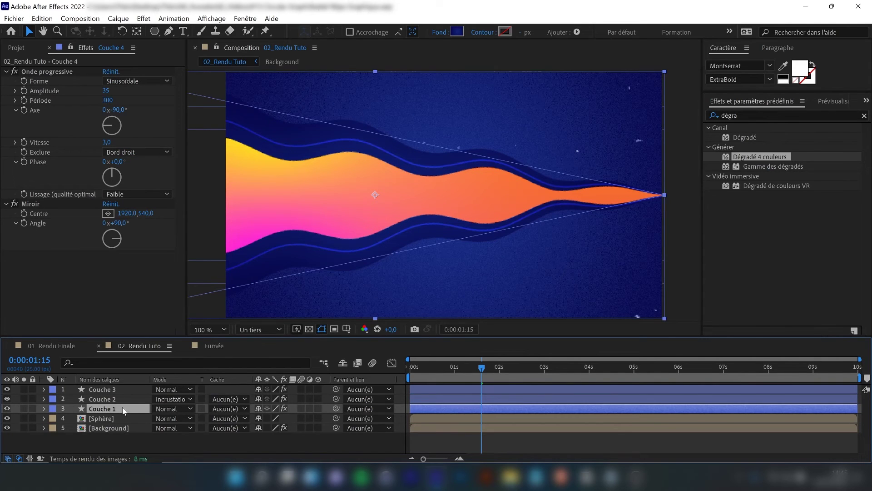
key("ctrl+d")
left_click_drag(124, 409, 117, 389)
Reduce the height of Couche 4 so only thin gradient bands of Couche 3 show around it.
scroll(321, 159, "down", 2)
left_click_drag(409, 134, 407, 169)
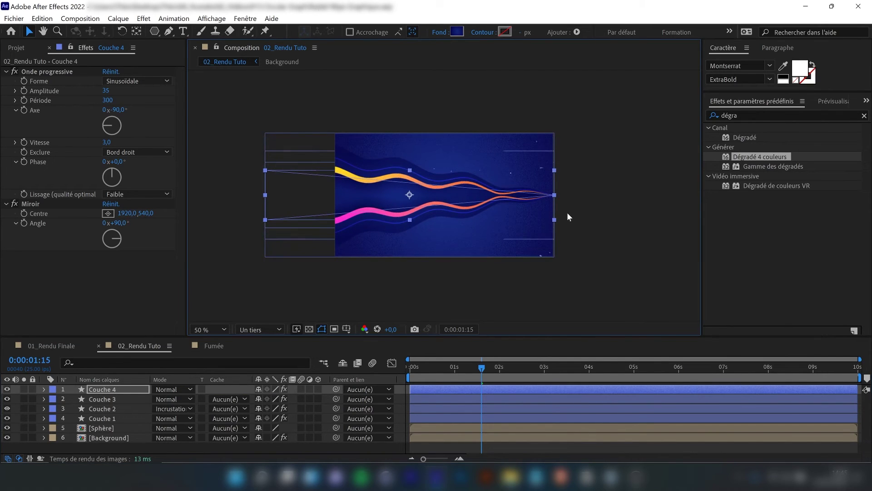
left_click(617, 166)
Preview the layered wave animation from the start of 02_Rendu Tuto.
left_click_drag(433, 372, 393, 369)
key("space")
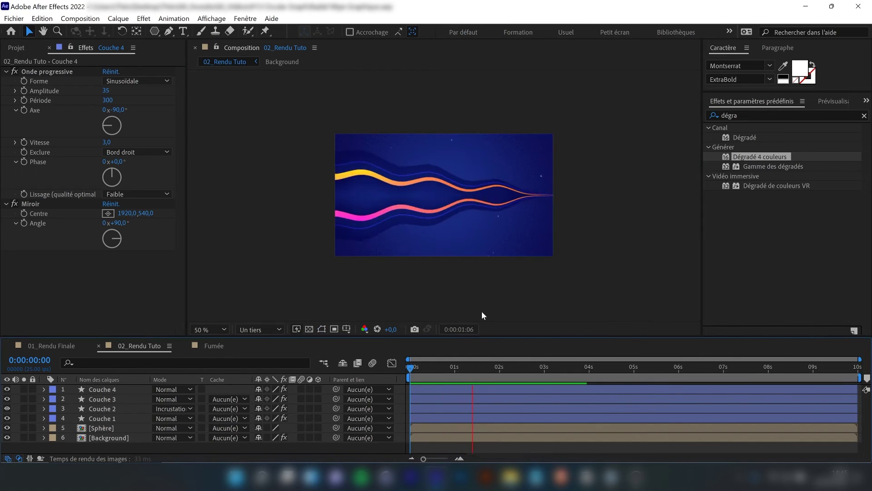
key("space")
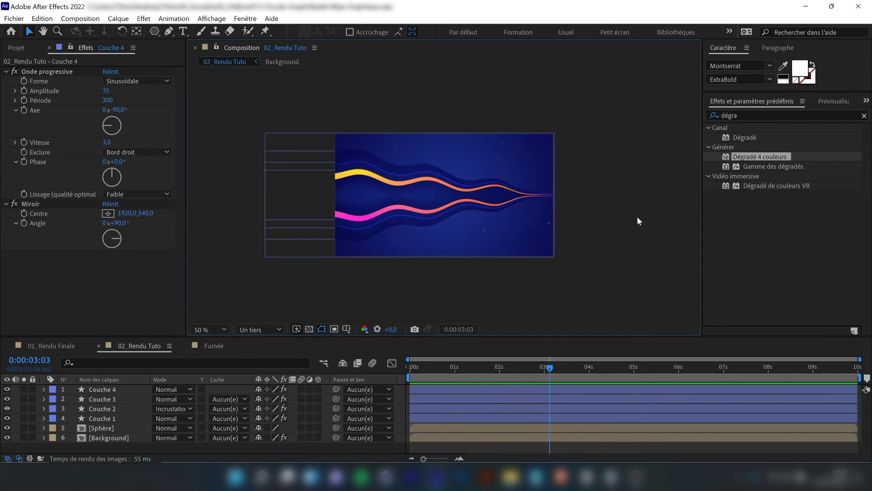
Try an Onde progressive period of 347 and amplitude of 164 on Couche 2, and undo both changes.
key("slash")
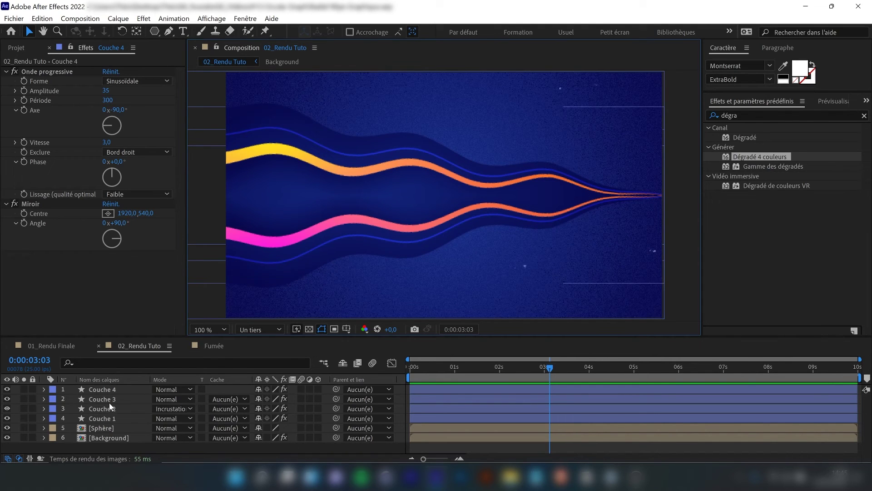
left_click(45, 71)
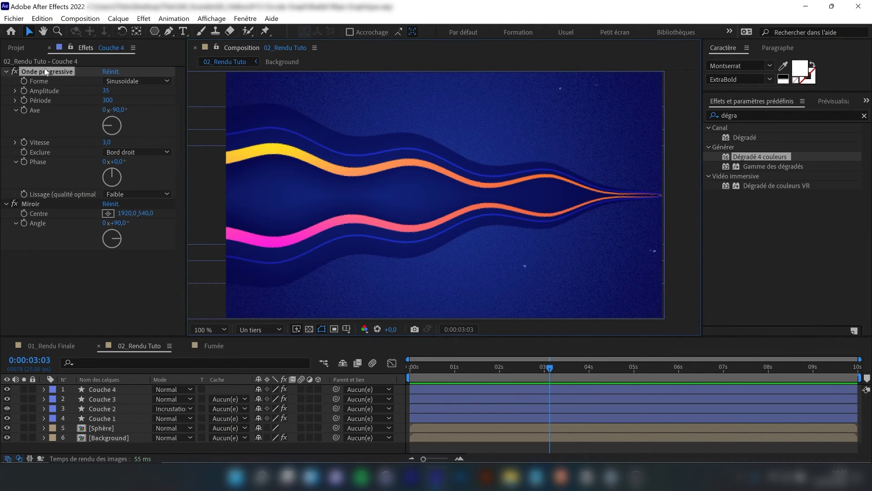
left_click(109, 409)
left_click_drag(107, 104, 173, 88)
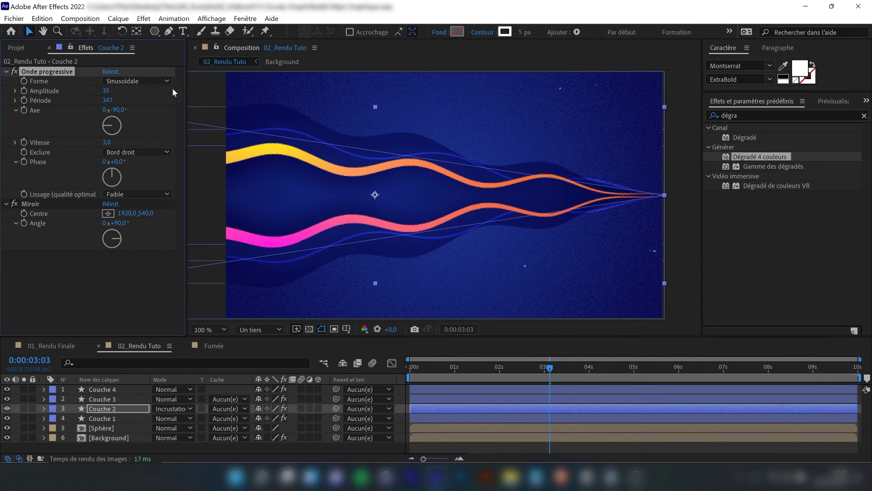
left_click_drag(107, 91, 173, 86)
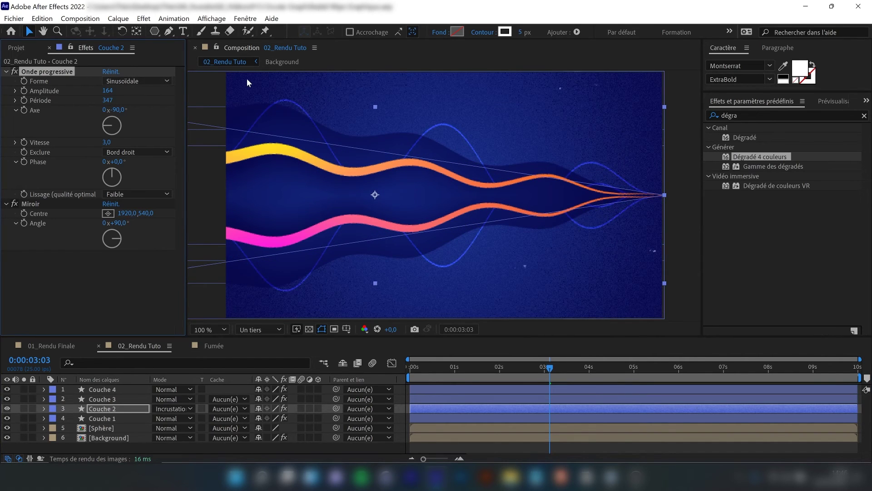
key("ctrl+z")
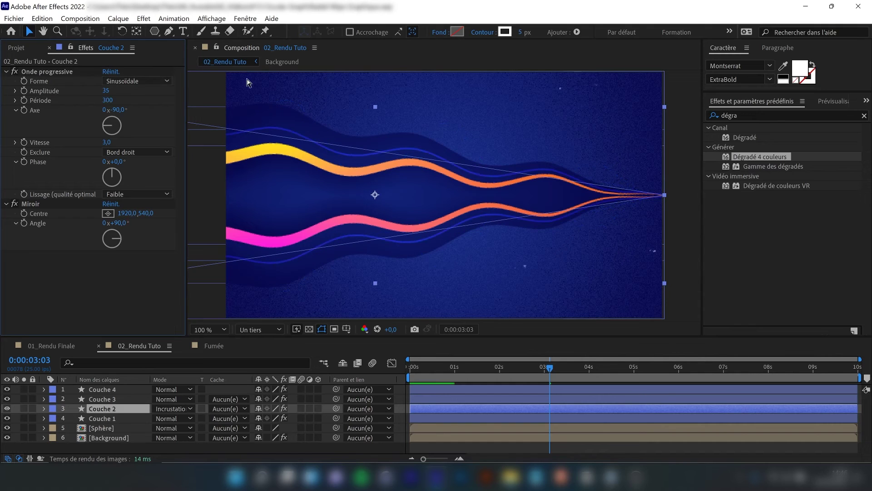
key("comma")
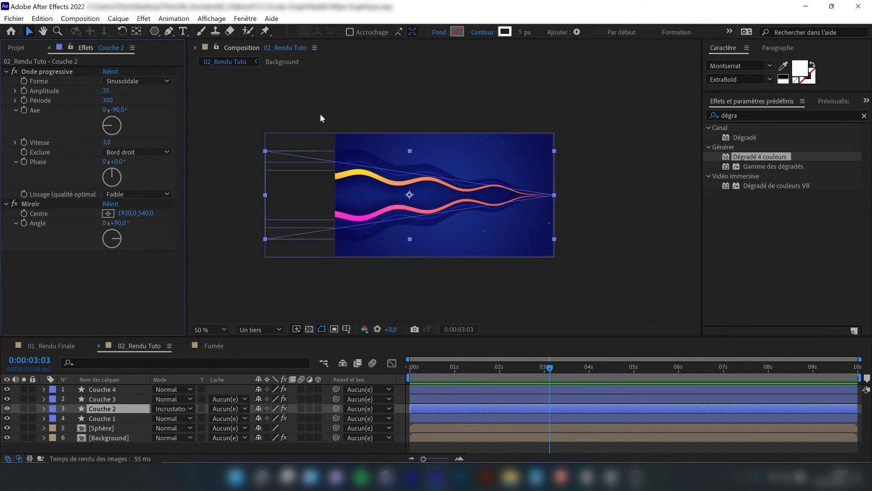
left_click(604, 146)
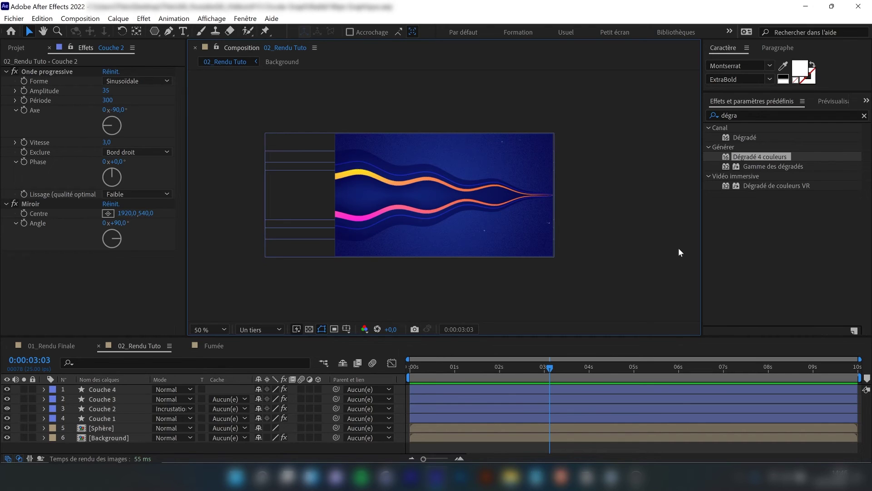
Precompose the layers Couche 1 to Couche 4 into a new composition named Fumée, transferring all attributes.
left_click(122, 389)
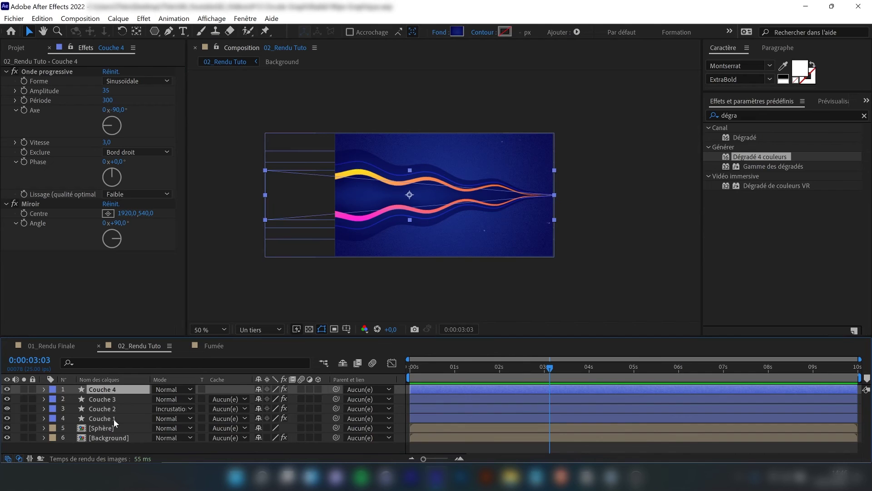
left_click(113, 418, "shift")
right_click(112, 408)
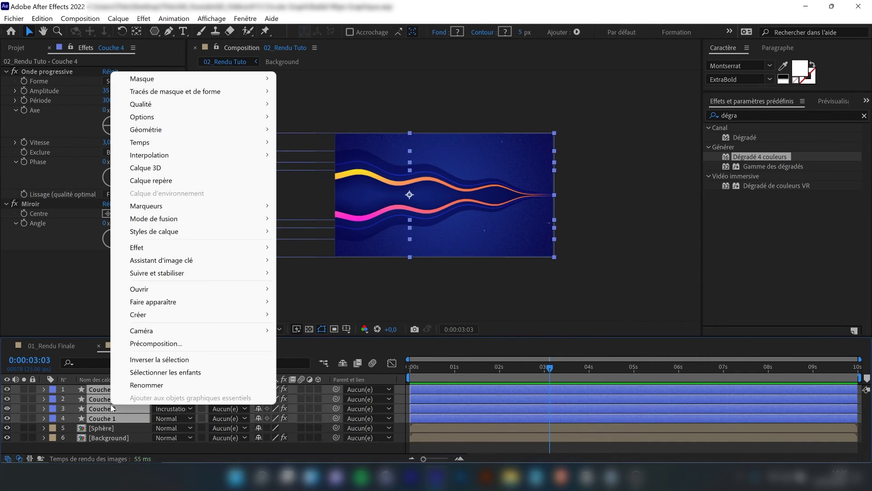
left_click(162, 343)
key("Caps_Lock")
type("Fumée")
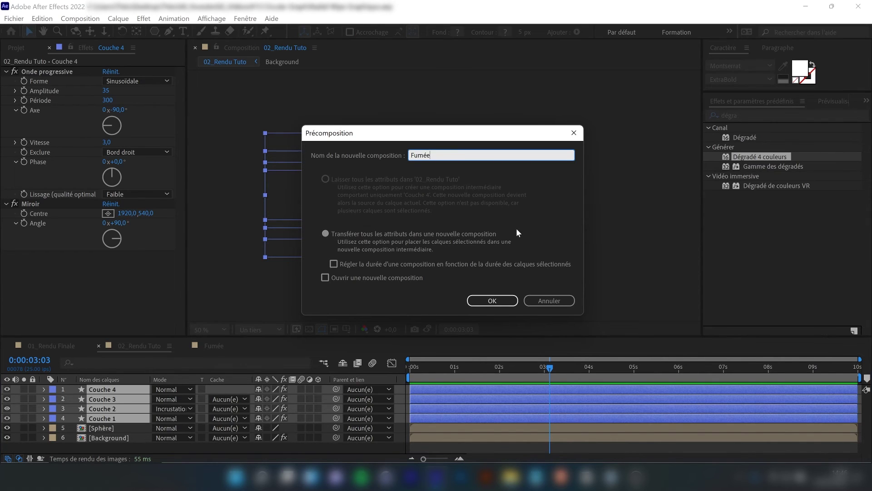
left_click(490, 300)
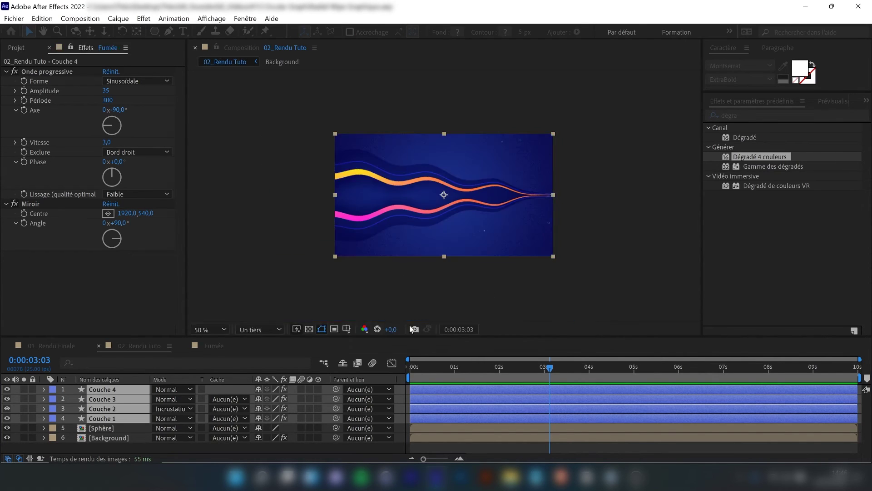
Move the Fumée layer left until its pointed end meets the sphere, and place it below Sphère in the layer order.
left_click(157, 423)
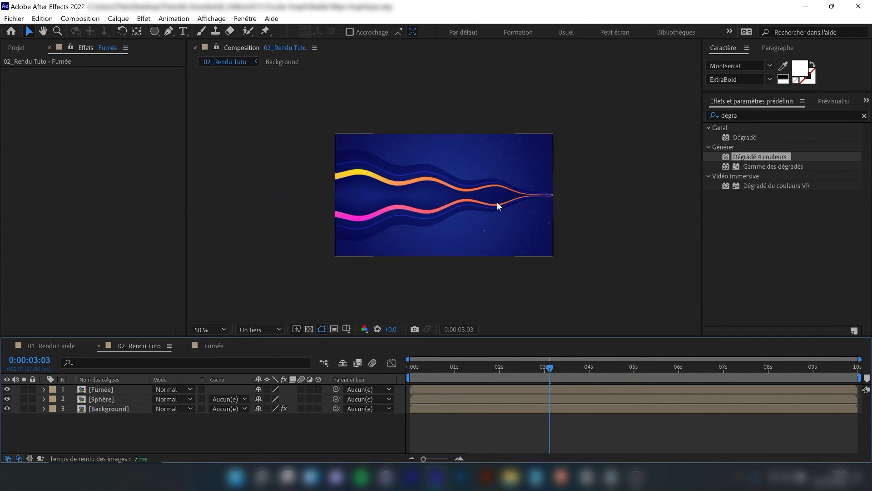
left_click_drag(509, 195, 395, 203)
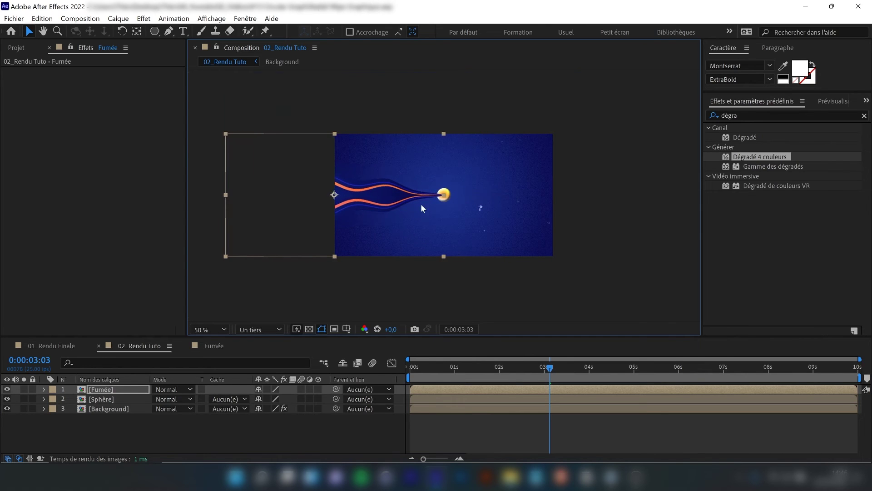
scroll(420, 203, "up", 2)
scroll(457, 187, "down", 2)
left_click_drag(102, 389, 107, 402)
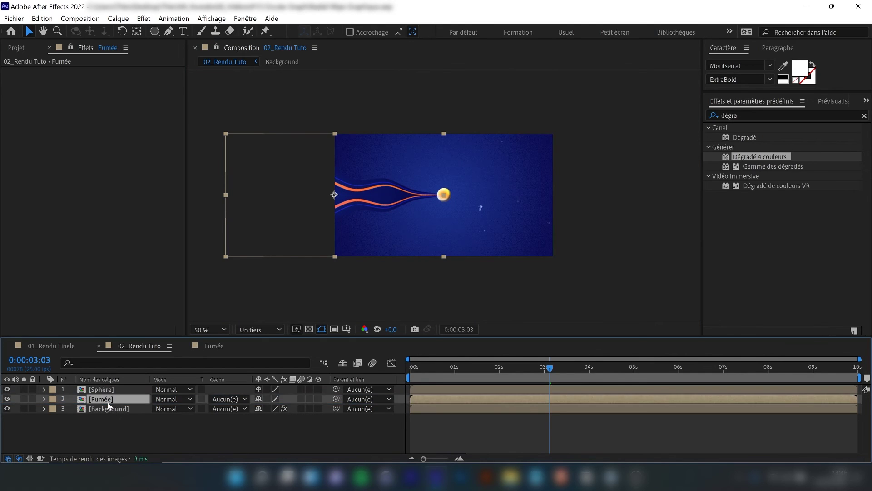
Parent the Fumée layer to the Sphère layer.
left_click(91, 441)
left_click(102, 392)
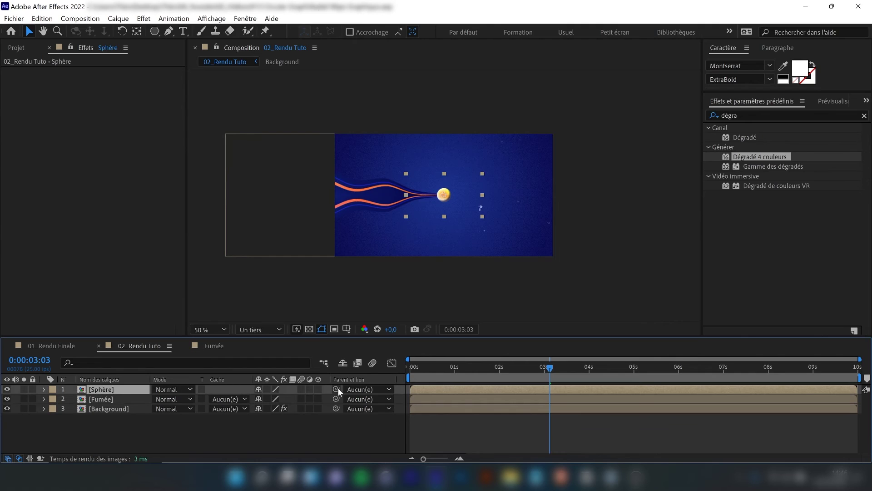
left_click(107, 400)
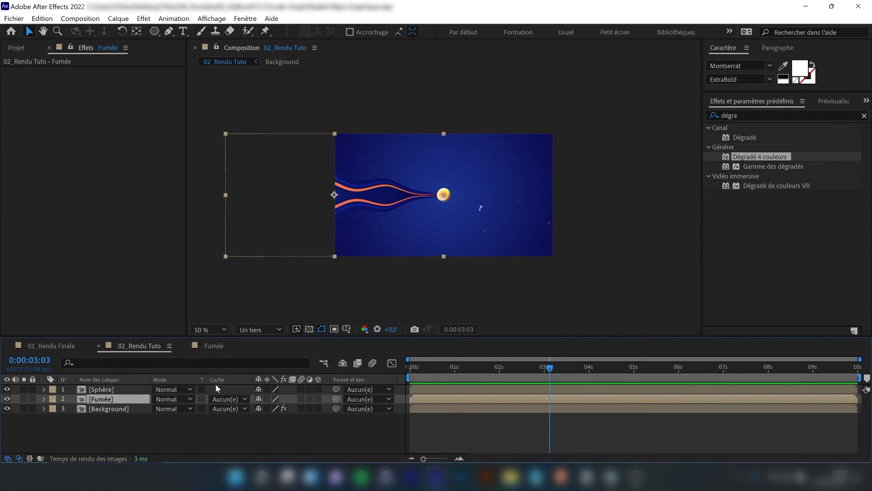
left_click_drag(337, 399, 110, 390)
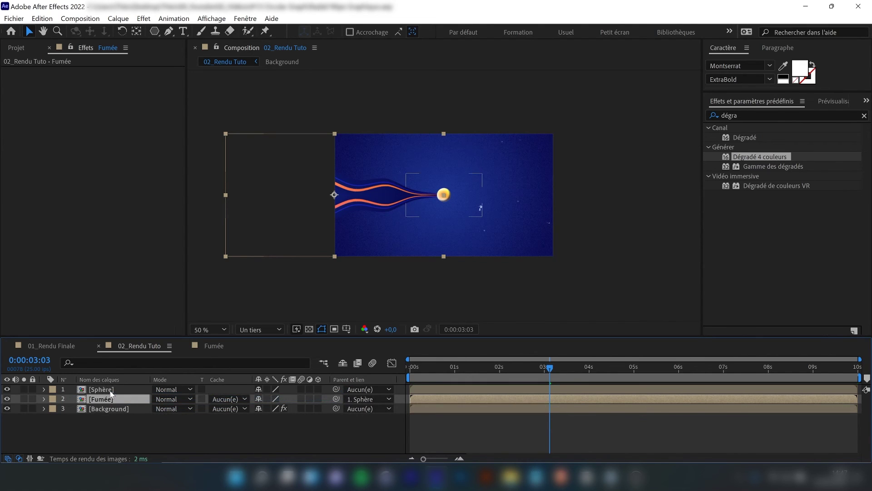
Keyframe Sphère's position at 0 seconds, placing it outside the frame's left edge at about -252, 540.
key("p")
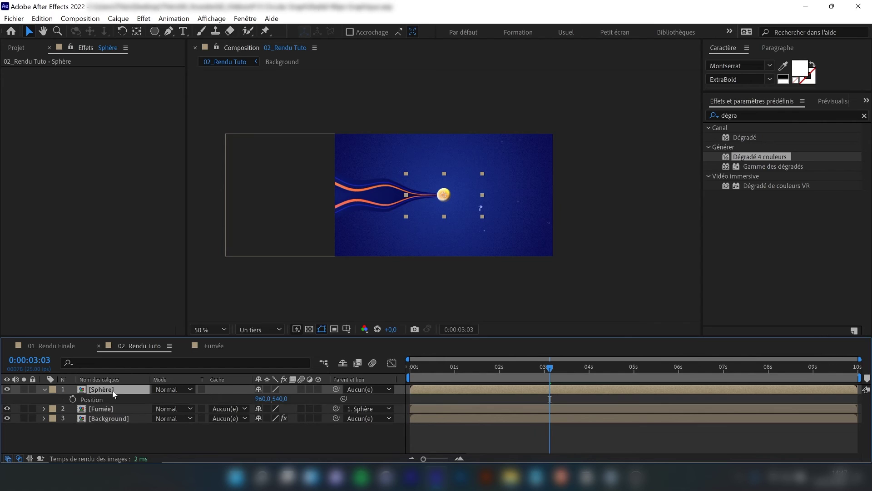
left_click_drag(493, 378, 396, 364)
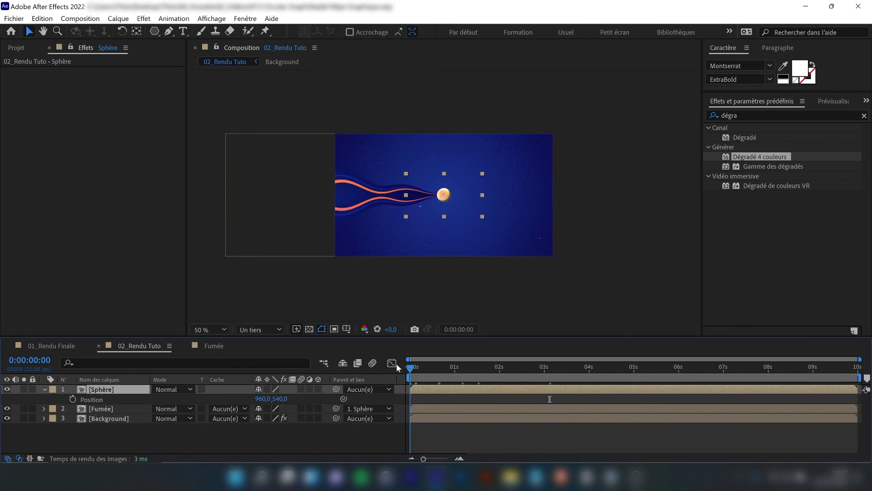
left_click(72, 399)
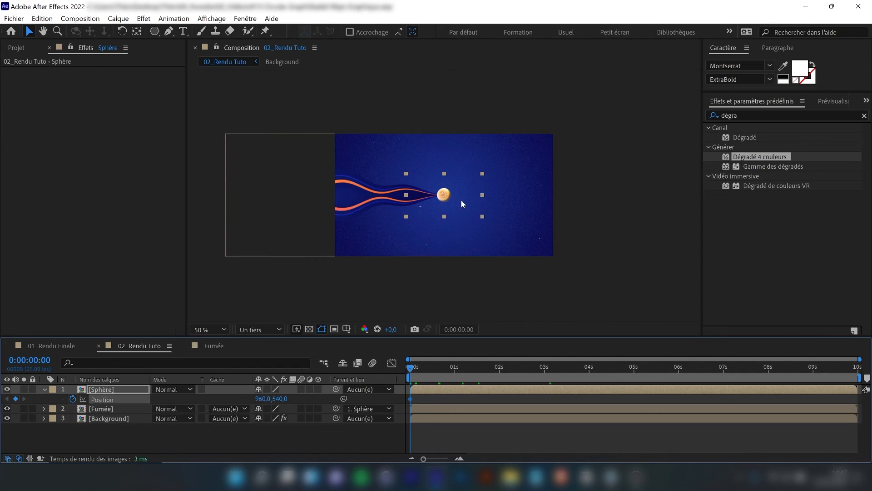
left_click_drag(435, 197, 312, 195)
Keyframe Sphère's position at about 1478, 540 at 2 seconds and centre it horizontally in the composition at 0:00:03:12.
left_click_drag(453, 370, 500, 373)
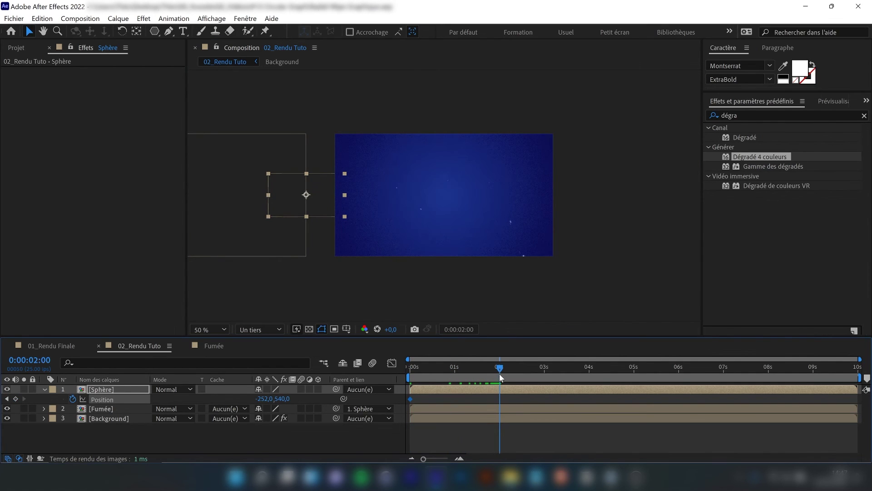
left_click_drag(320, 203, 526, 217)
mouse_move(574, 376)
left_mouse_down()
mouse_move(584, 375)
mouse_move(542, 377)
mouse_move(573, 377)
mouse_move(566, 376)
left_mouse_up()
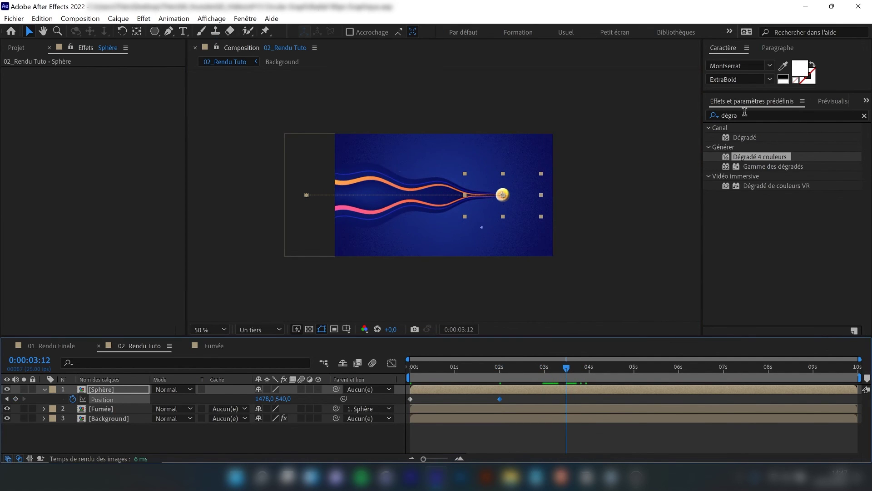
left_click(866, 100)
left_click(817, 142)
left_click(733, 140)
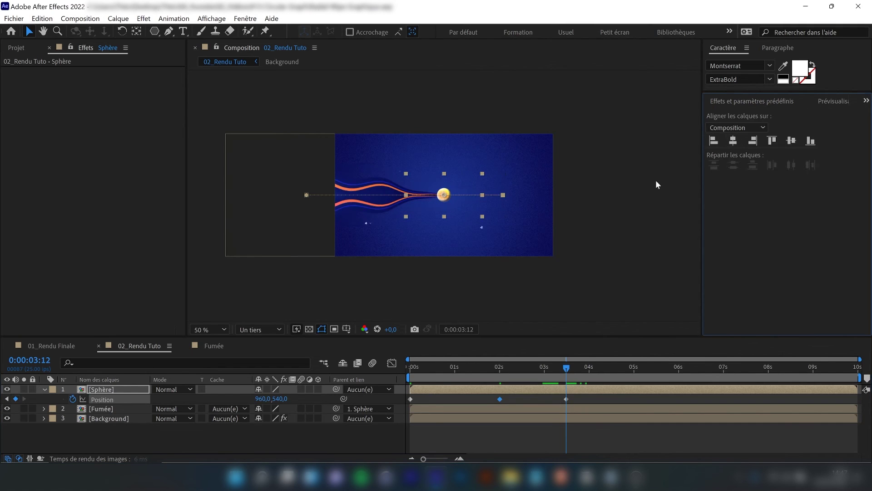
Preview the Sphère movement with its smoke trail from the start of the composition.
left_click(612, 203)
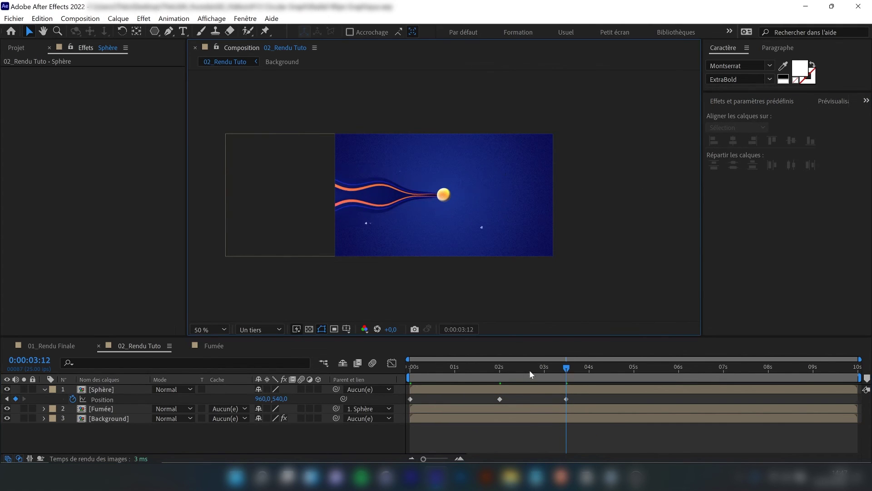
key("space")
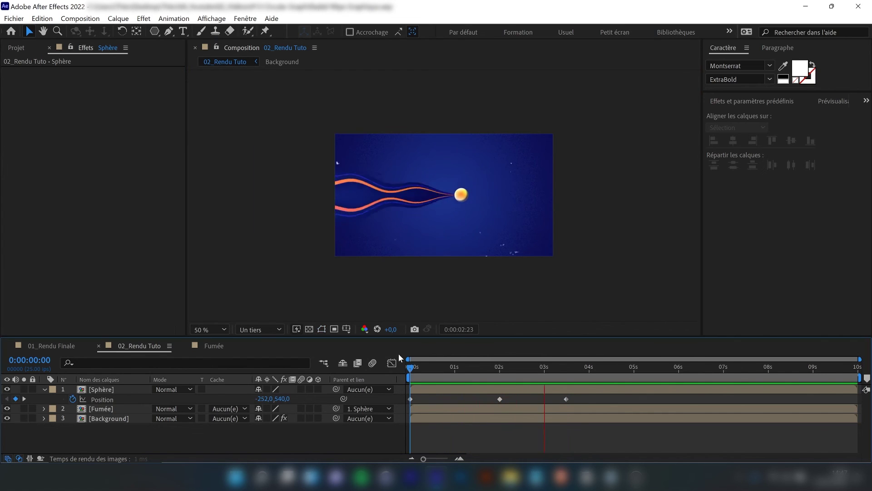
key("space")
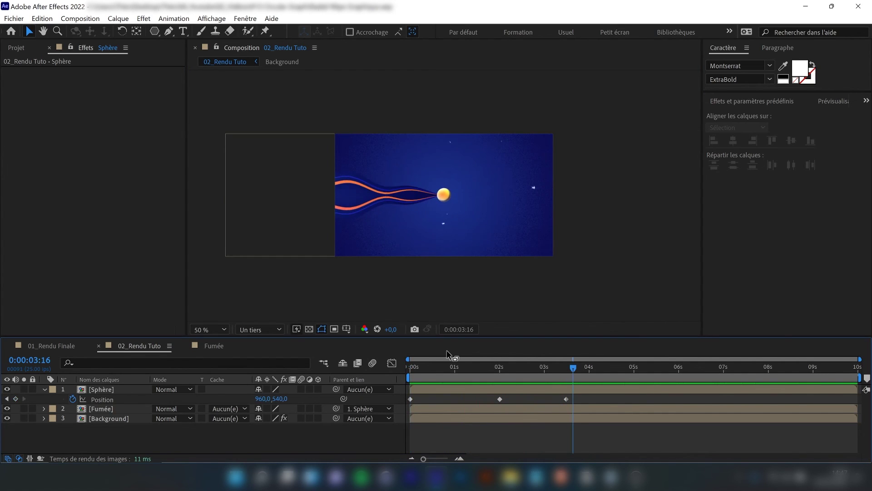
Apply easy ease to Sphère's first two position keyframes and lengthen the incoming speed handle at 2 seconds for a fast start and long slowdown.
left_click_drag(468, 366, 498, 372)
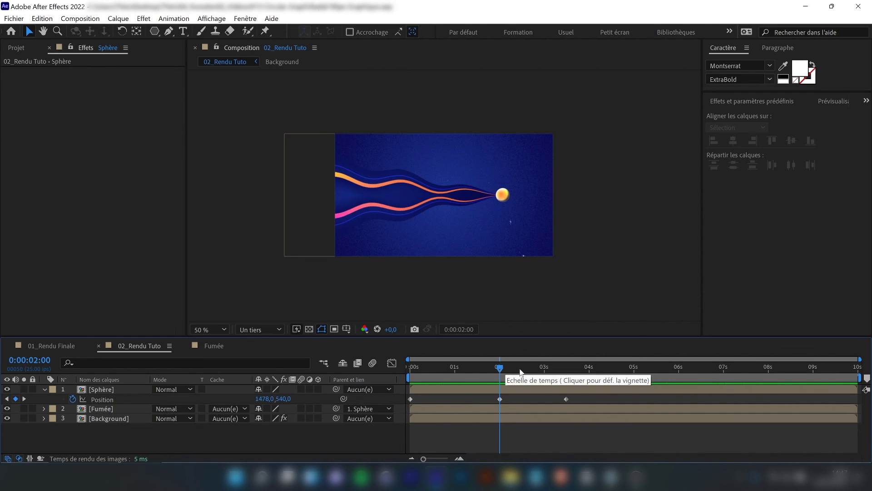
left_click_drag(519, 395, 402, 402)
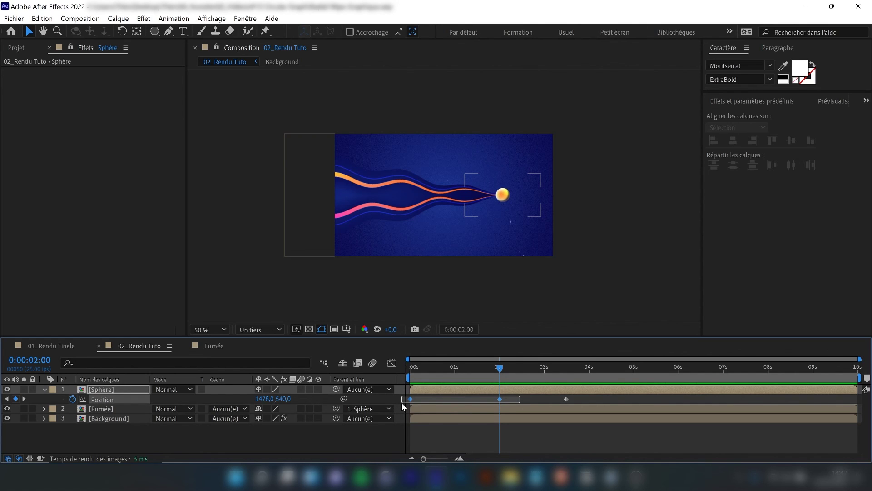
left_click_drag(402, 403, 401, 402)
key("F9")
left_click(392, 363)
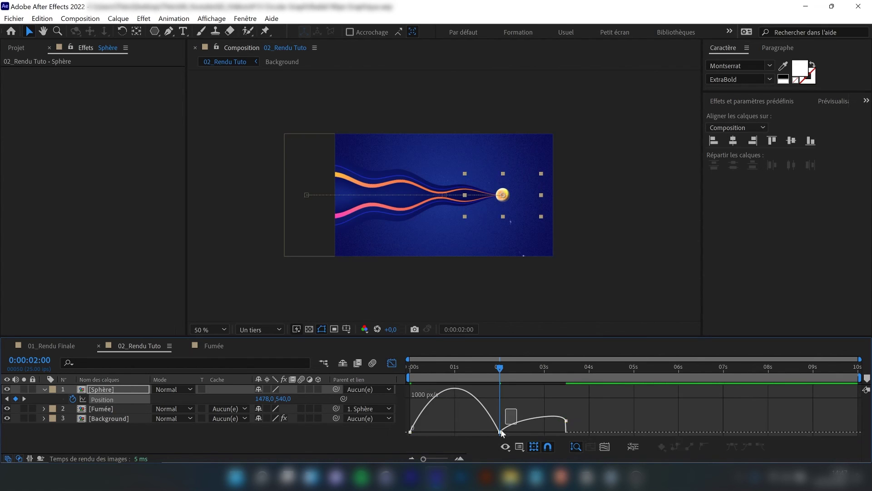
left_click_drag(484, 431, 438, 432)
left_click_drag(517, 410, 483, 434)
left_click(391, 363)
Ease Sphère's last position keyframe at 0:00:03:12 and lengthen its incoming speed handle for a gradual stop.
left_click(566, 399)
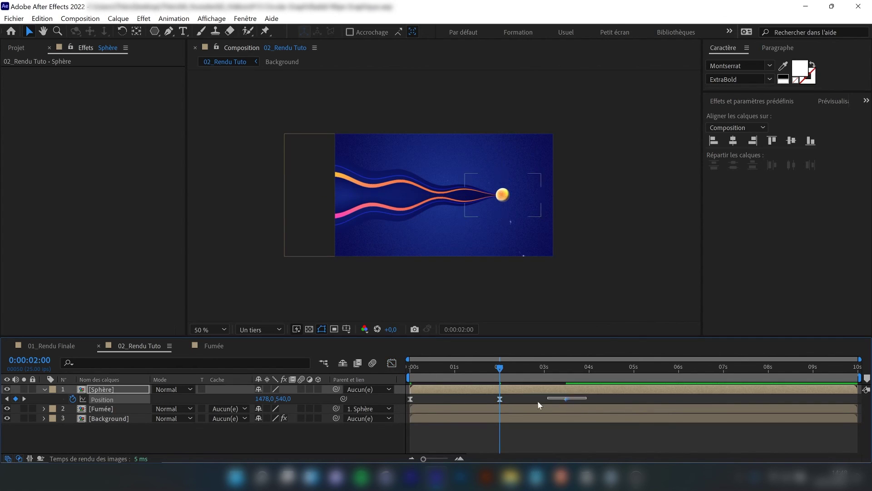
left_click(392, 362)
left_click(551, 433)
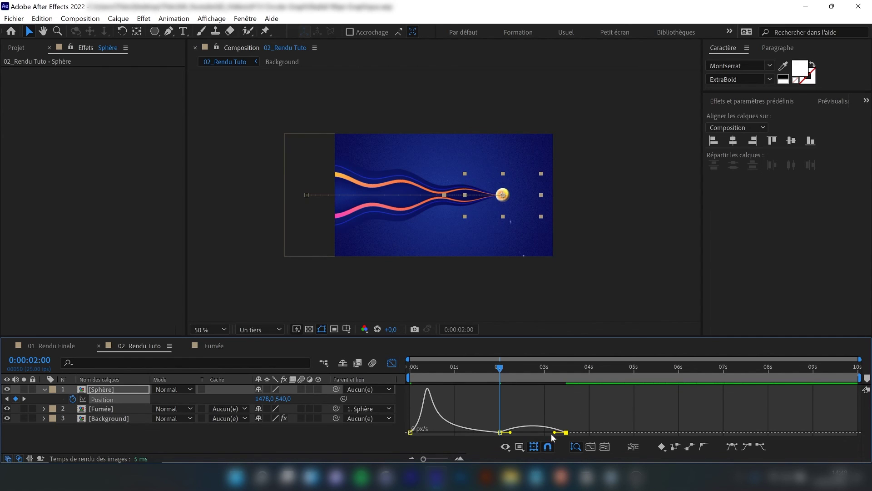
left_click_drag(537, 433, 512, 433)
Preview the eased Sphère animation from the start of 02_Rendu Tuto.
key("Home")
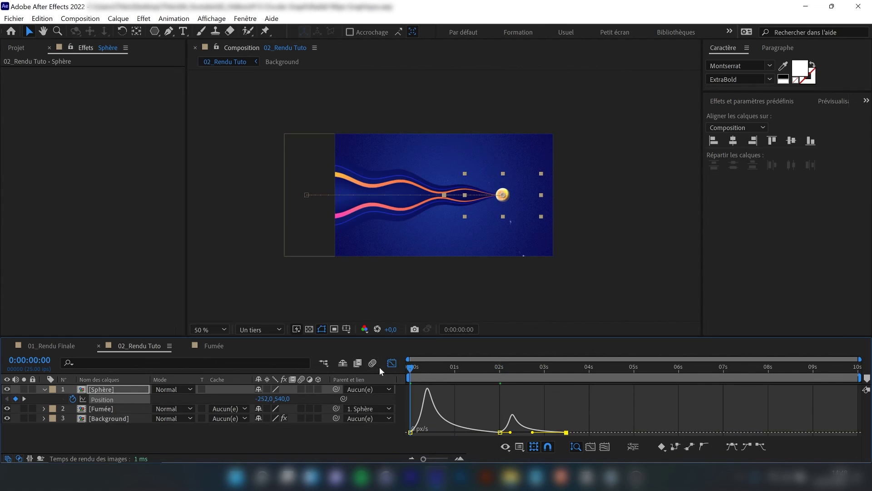
key("space")
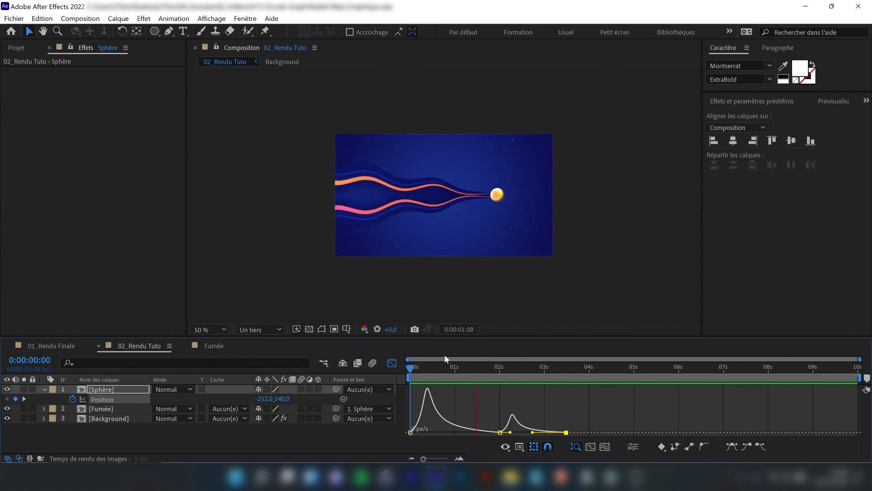
key("space")
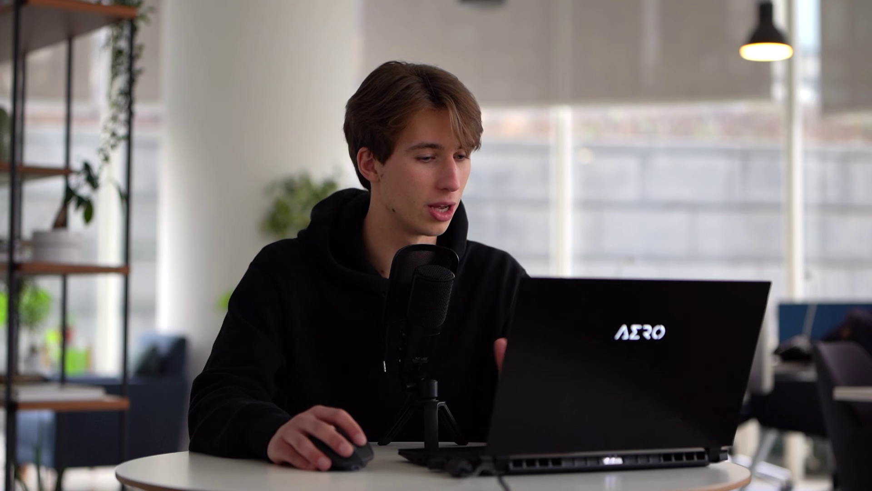